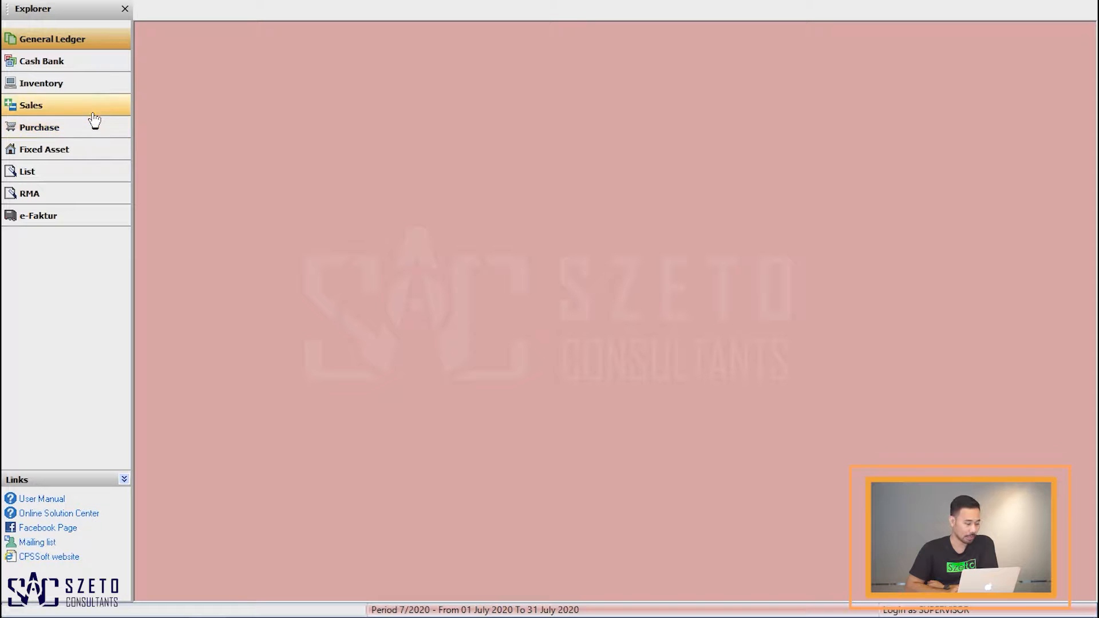
Step: Open an existing sales invoice from the Sales module and preview its printed layout, then close the open tabs
left_click(93, 106)
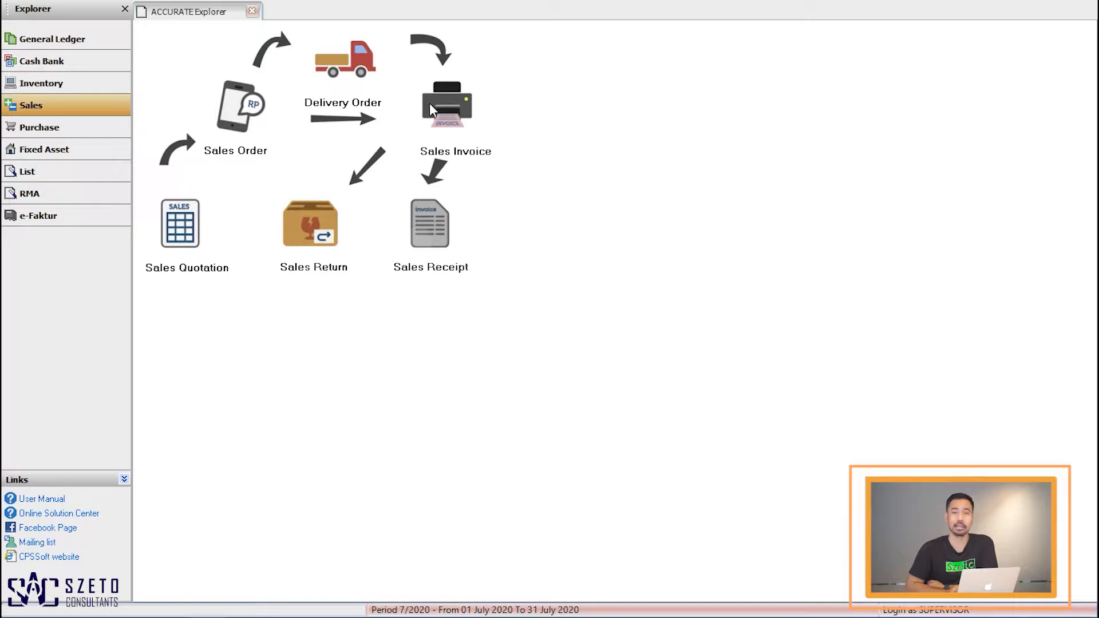
left_click(429, 104)
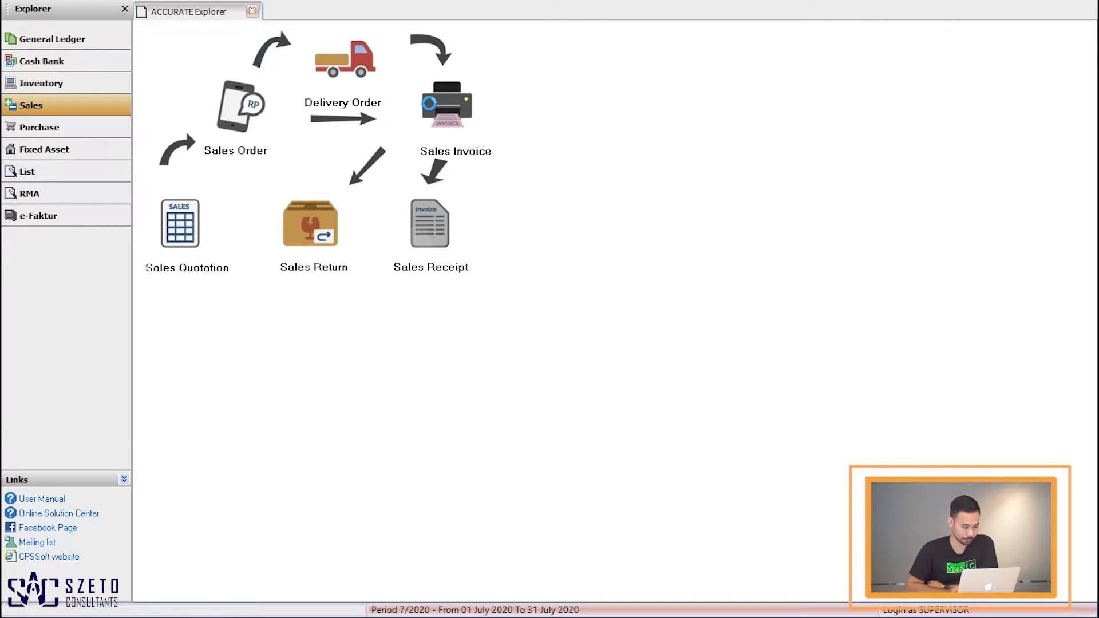
left_click(142, 29)
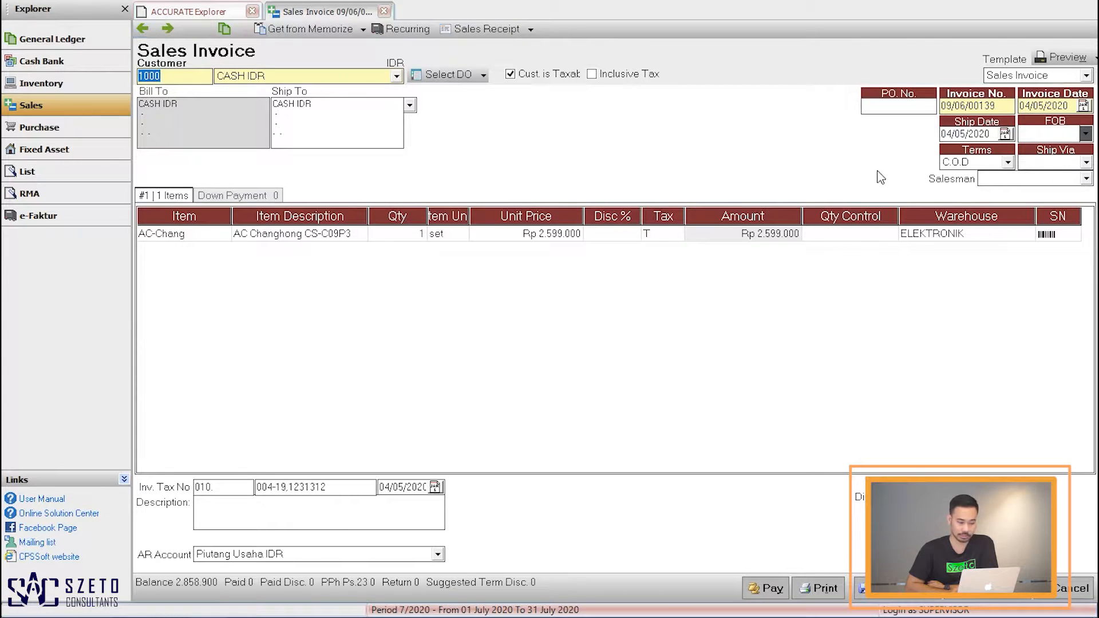
left_click(1067, 59)
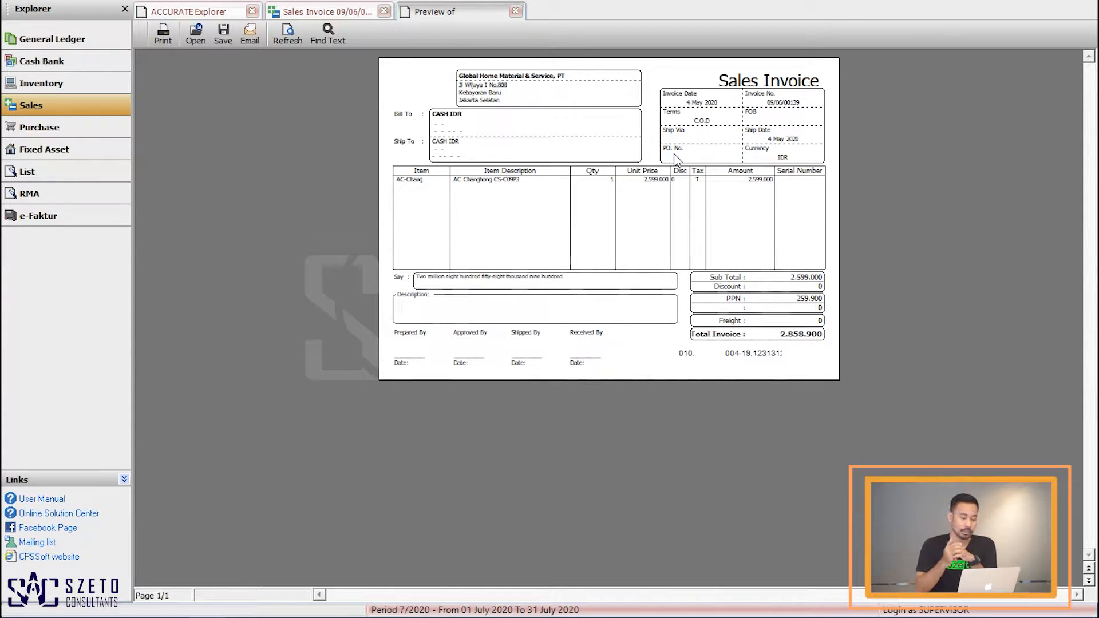
left_click(517, 11)
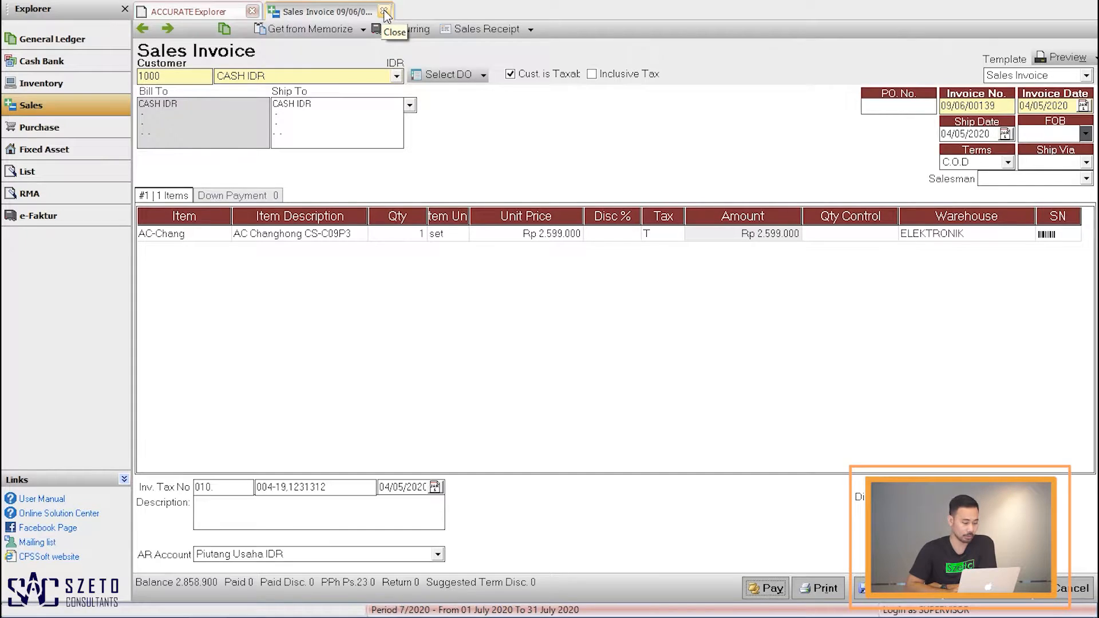
left_click(384, 11)
left_click(253, 12)
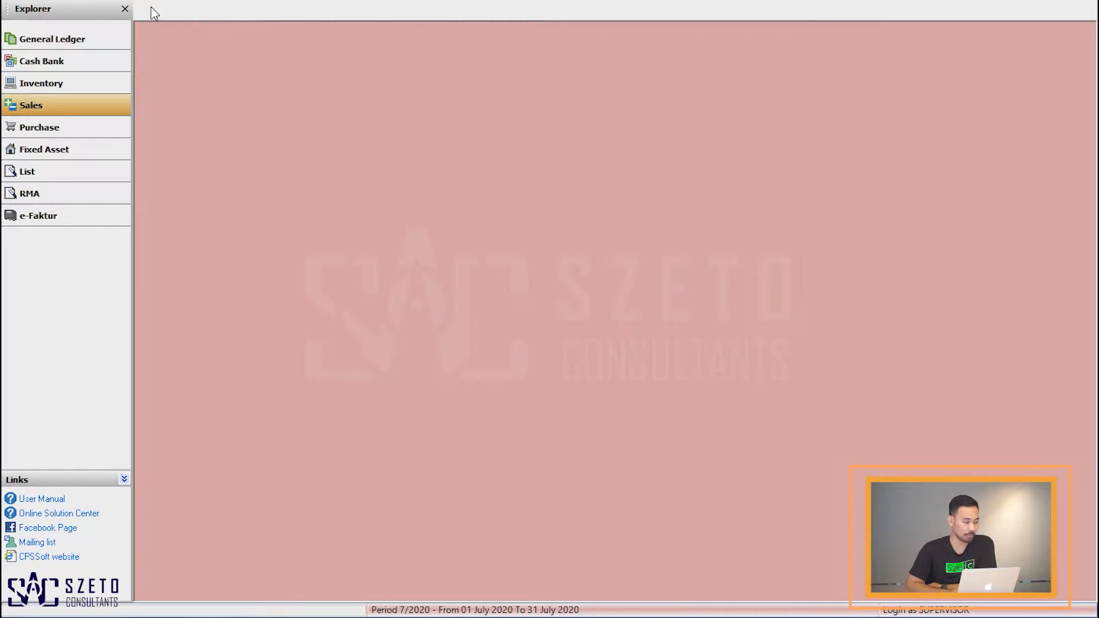
Step: Create a new Sales Invoice form template named Faktur Penjualan using the SI - 1 (A5 Form) layout
left_click(45, 1)
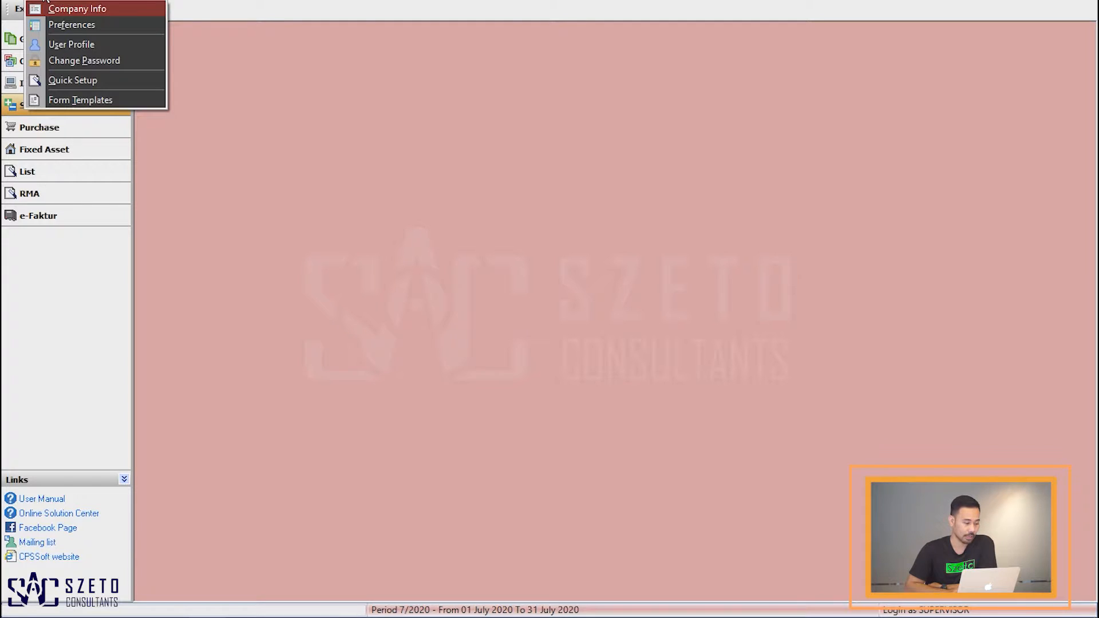
left_click(60, 97)
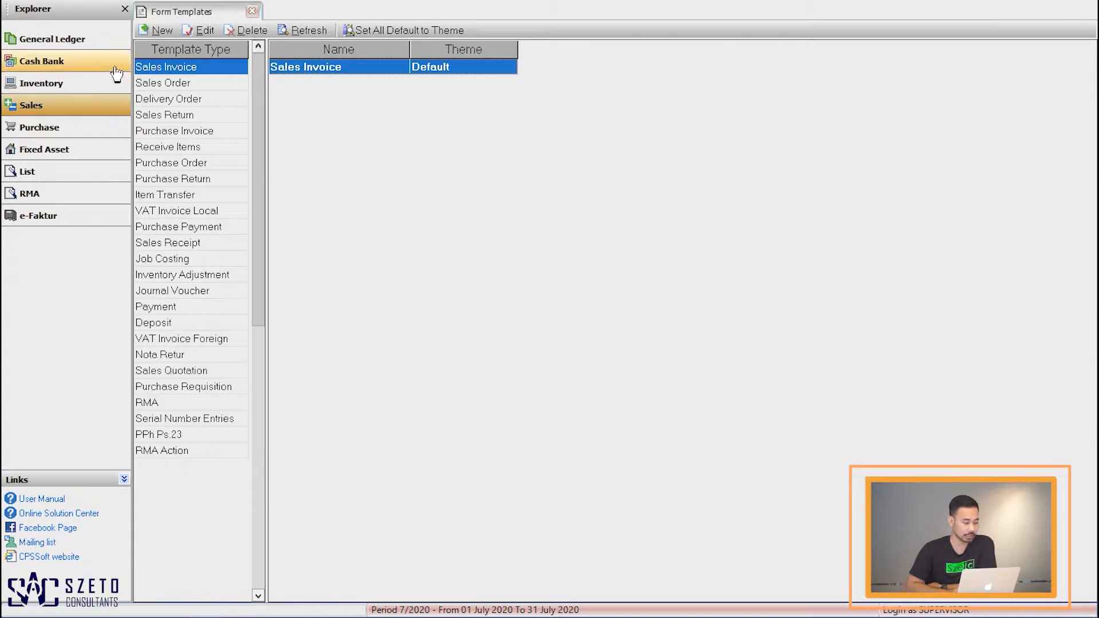
left_click(156, 32)
left_click(159, 48)
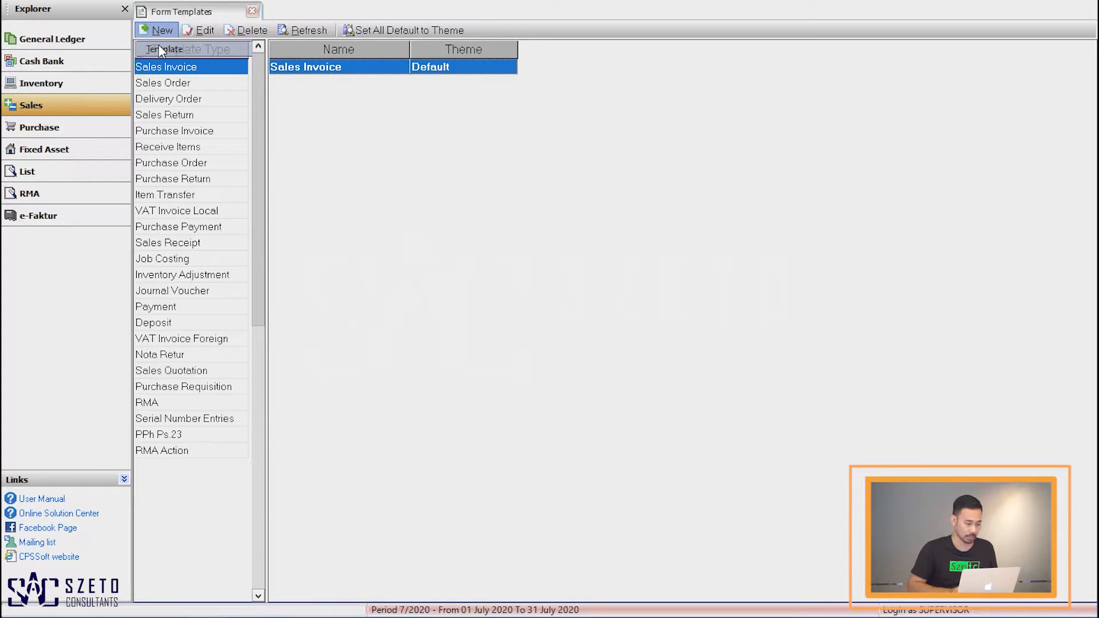
type("Fa")
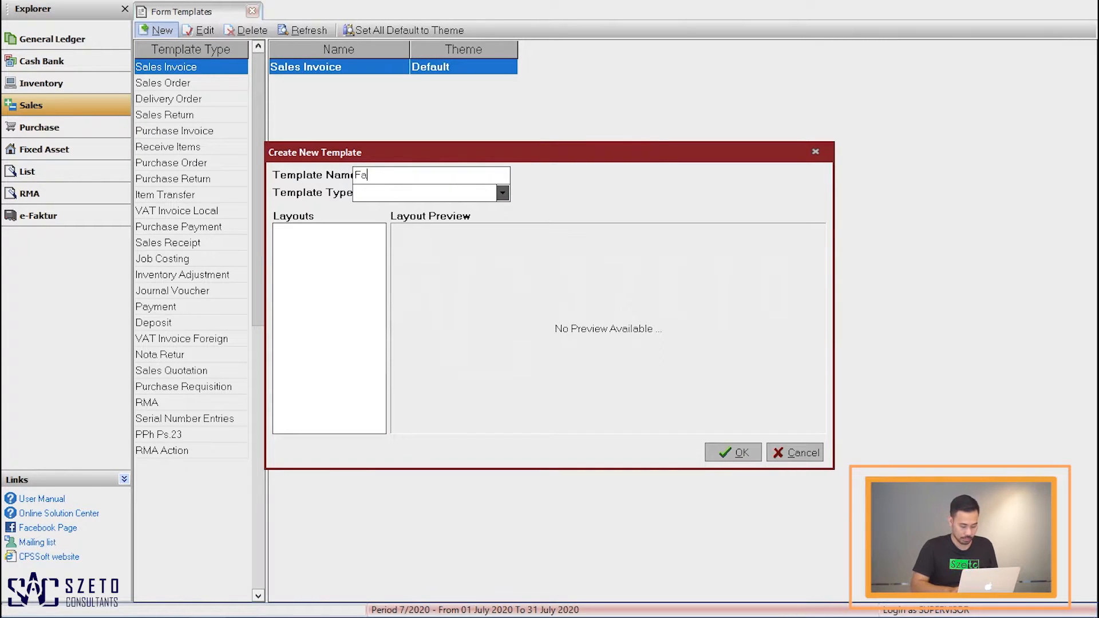
type("ktur Penjualan")
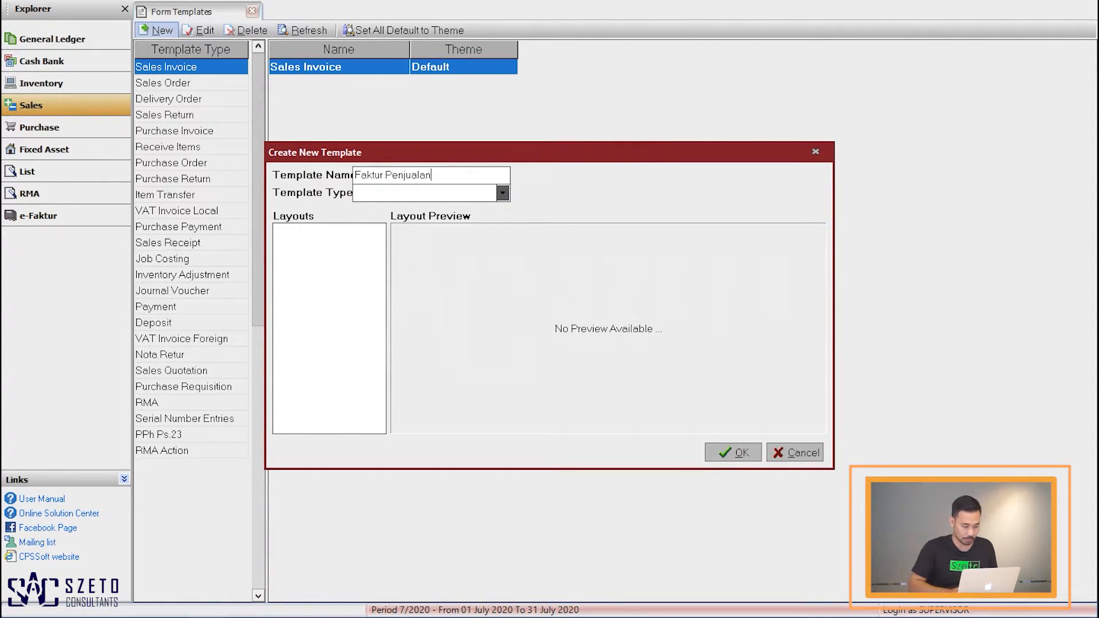
left_click(475, 197)
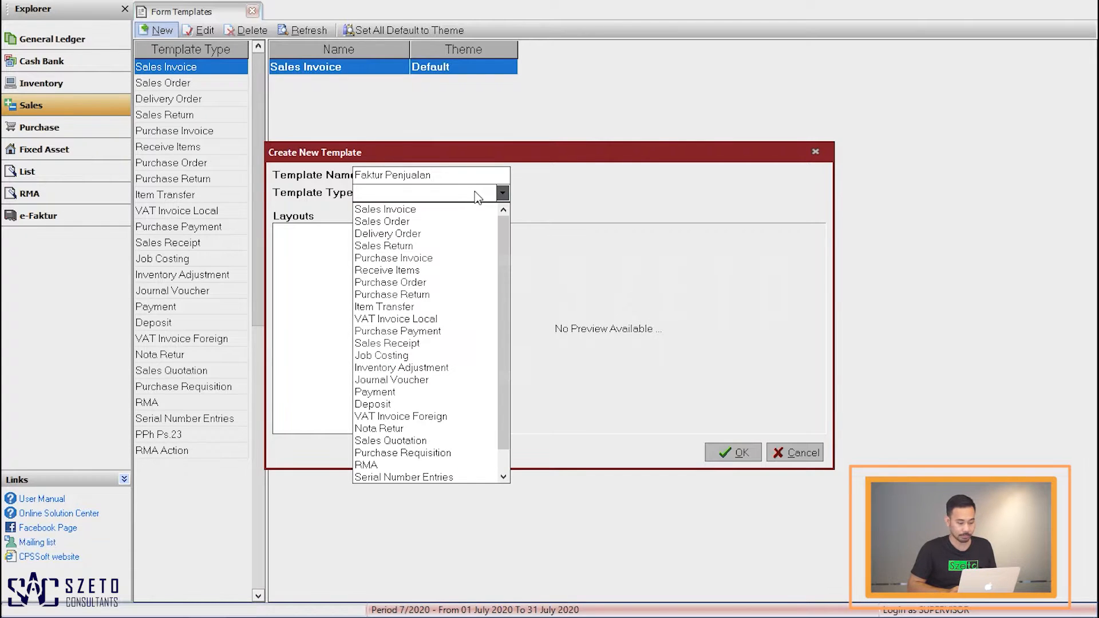
left_click(441, 209)
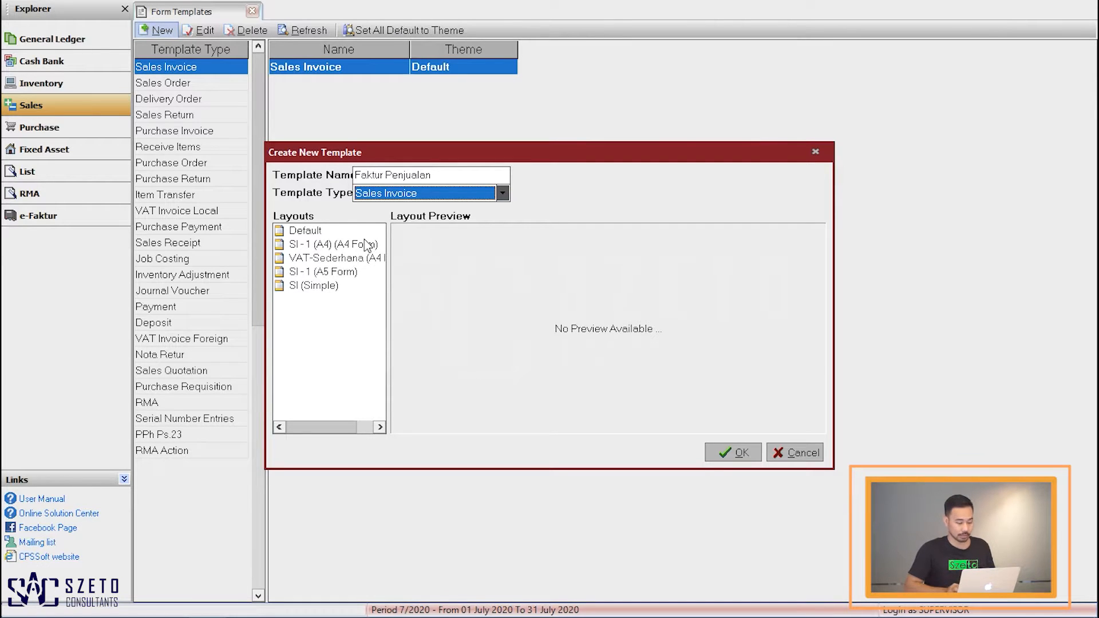
left_click(326, 275)
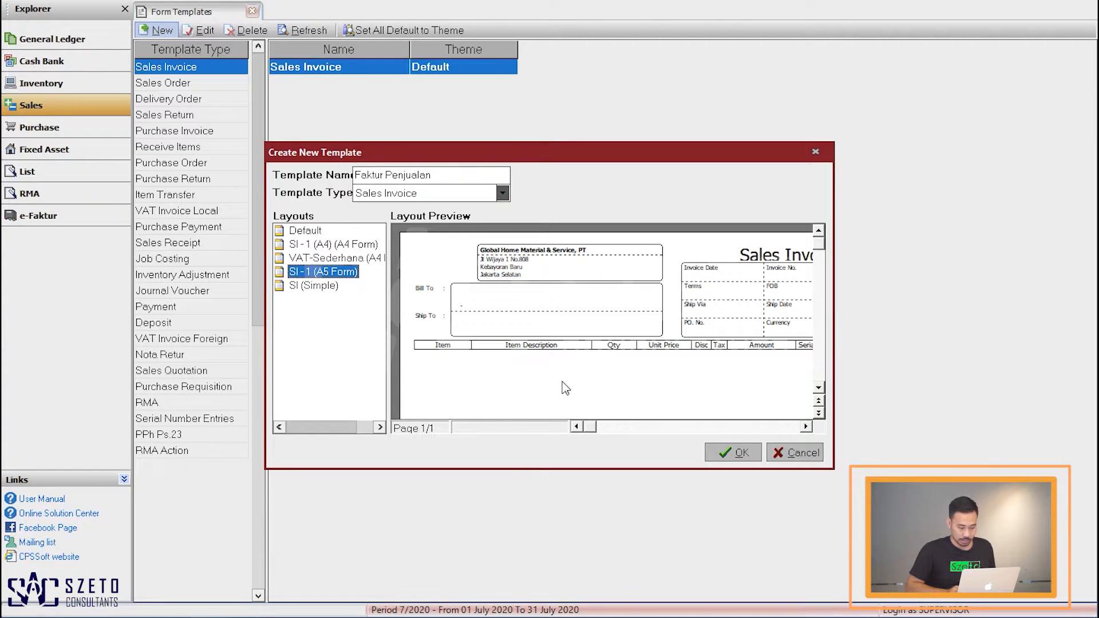
left_click(727, 458)
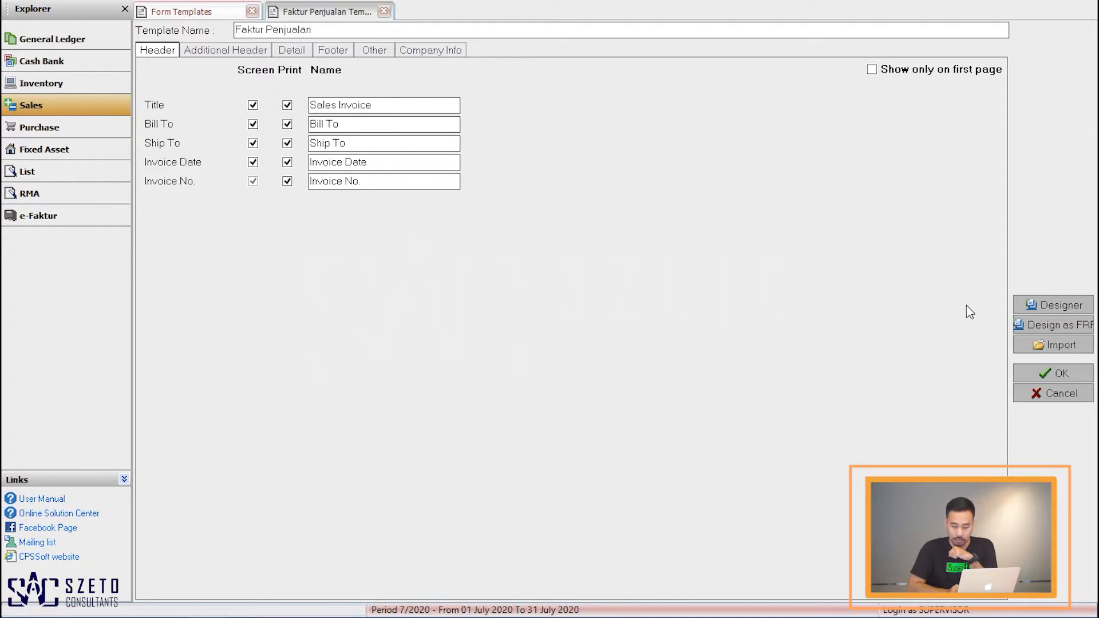
Step: Enable the logo in the template's company info and load Logo SAC JPG as the company logo
left_click(1017, 311)
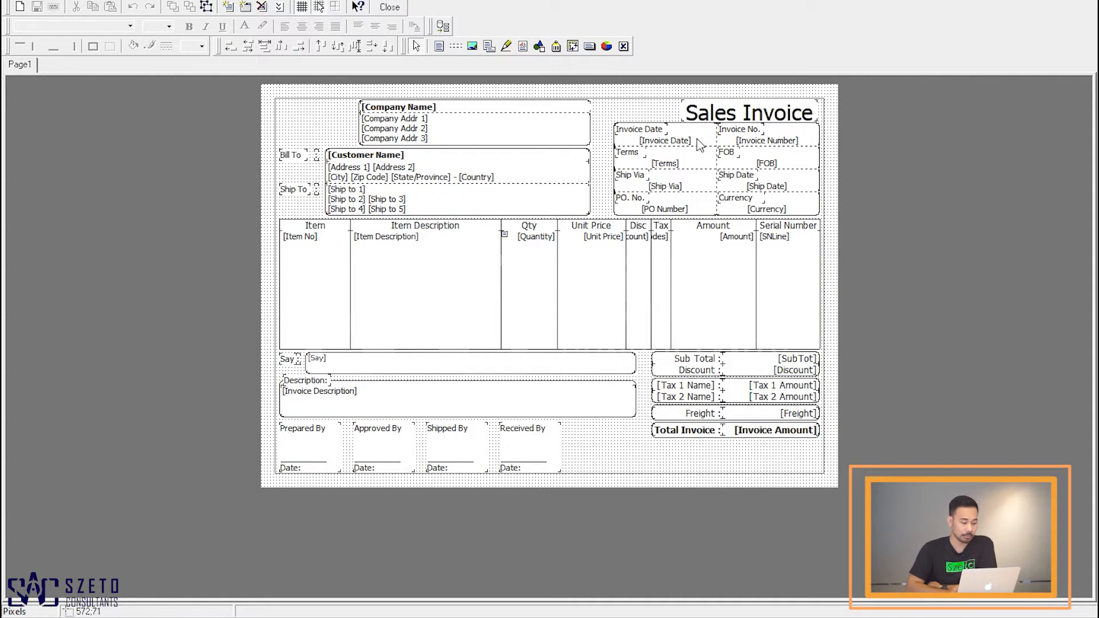
left_click(390, 8)
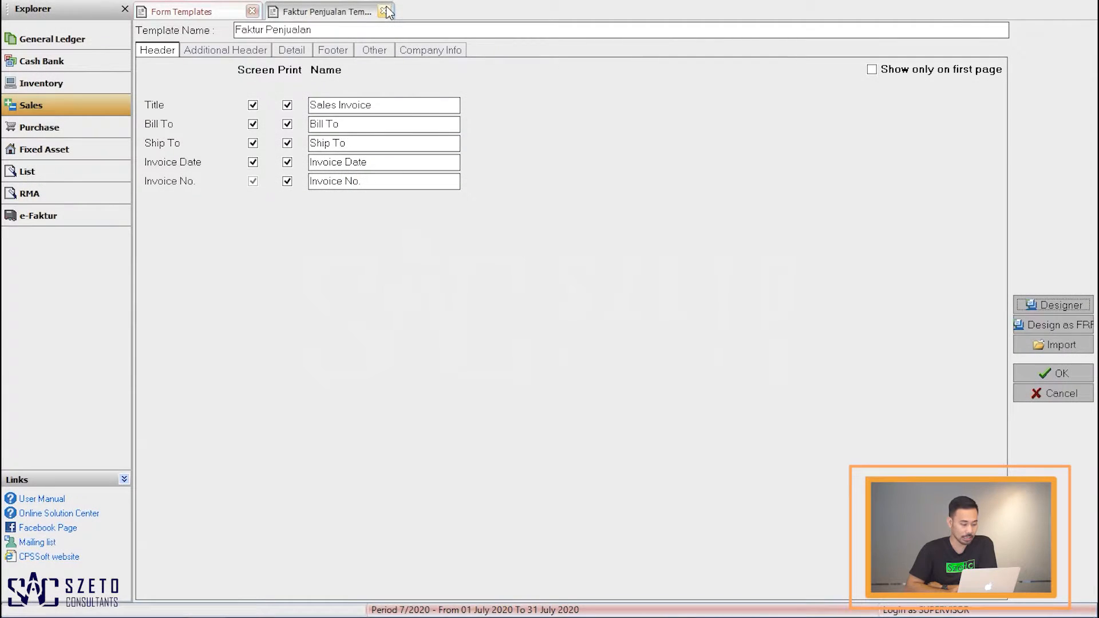
left_click(417, 53)
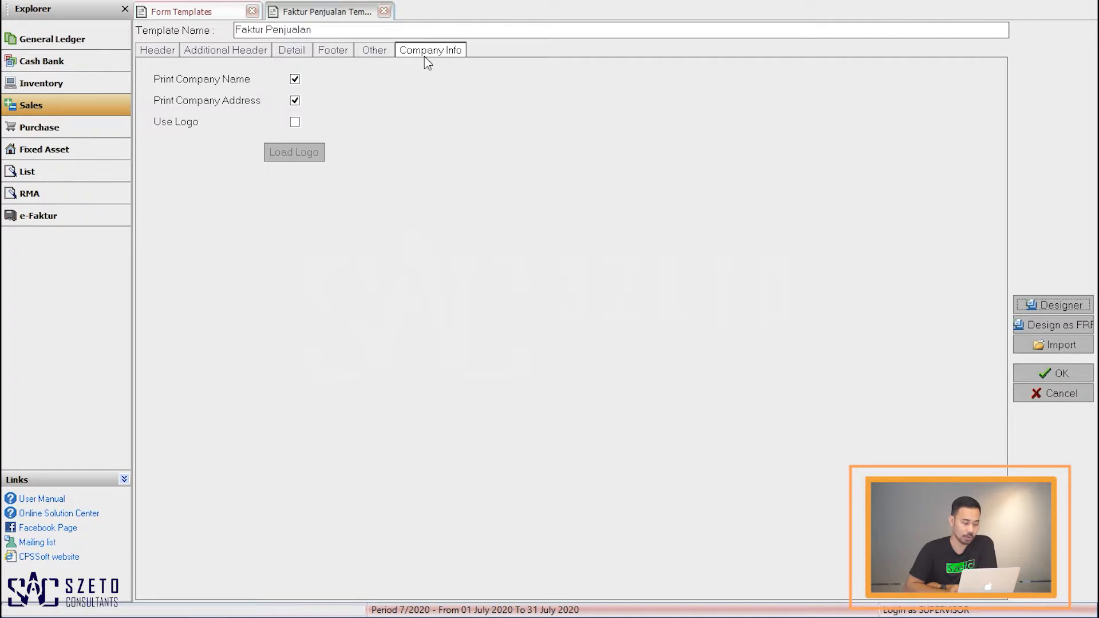
left_click(295, 122)
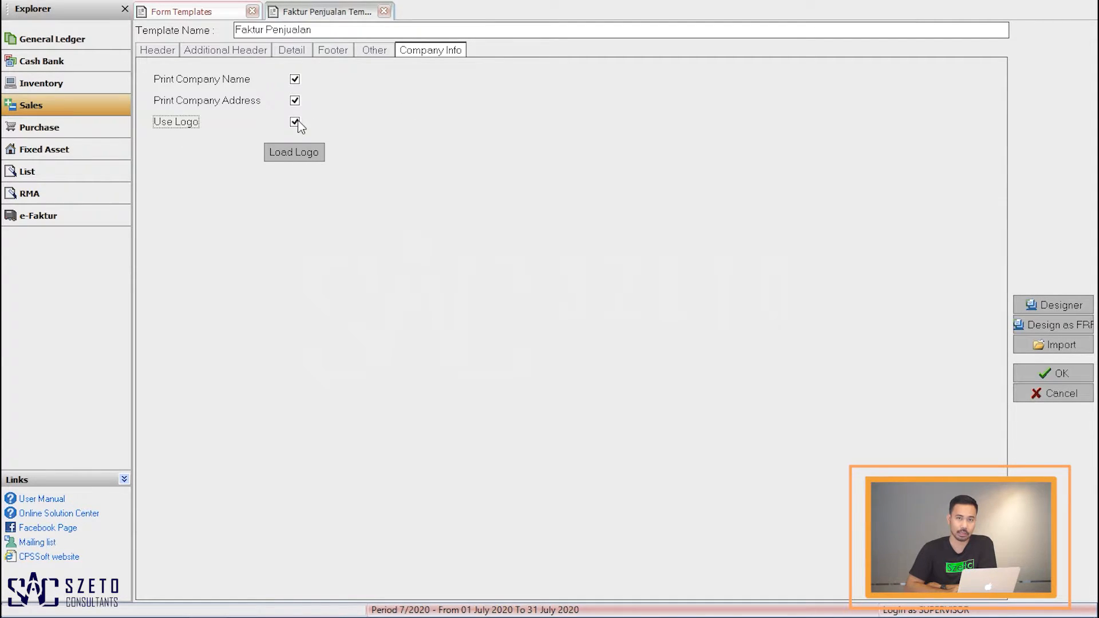
left_click(311, 150)
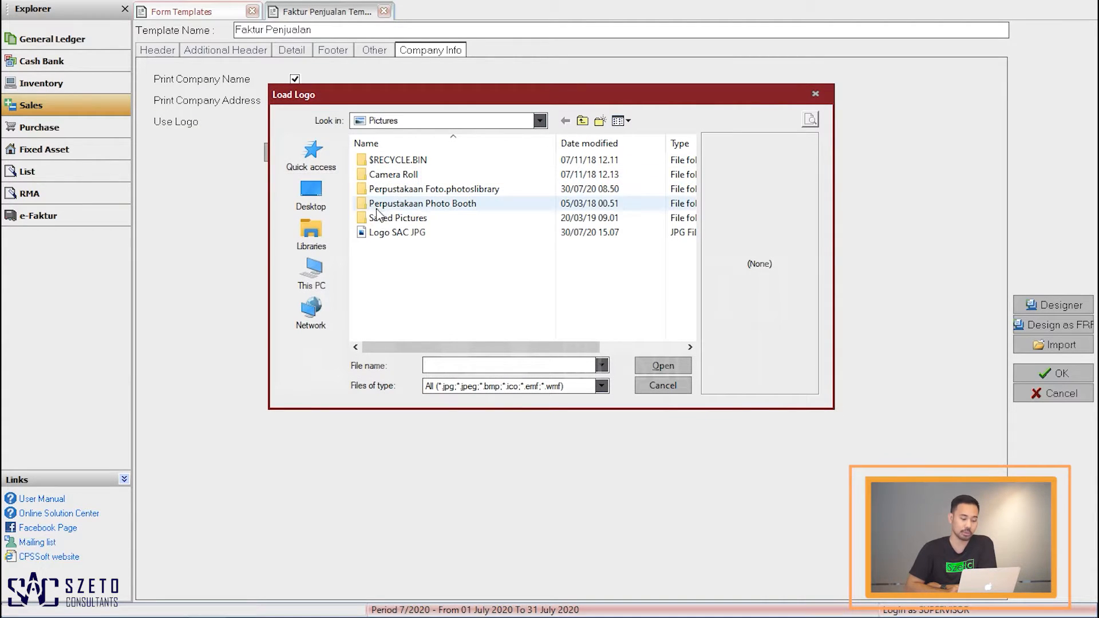
double_click(392, 236)
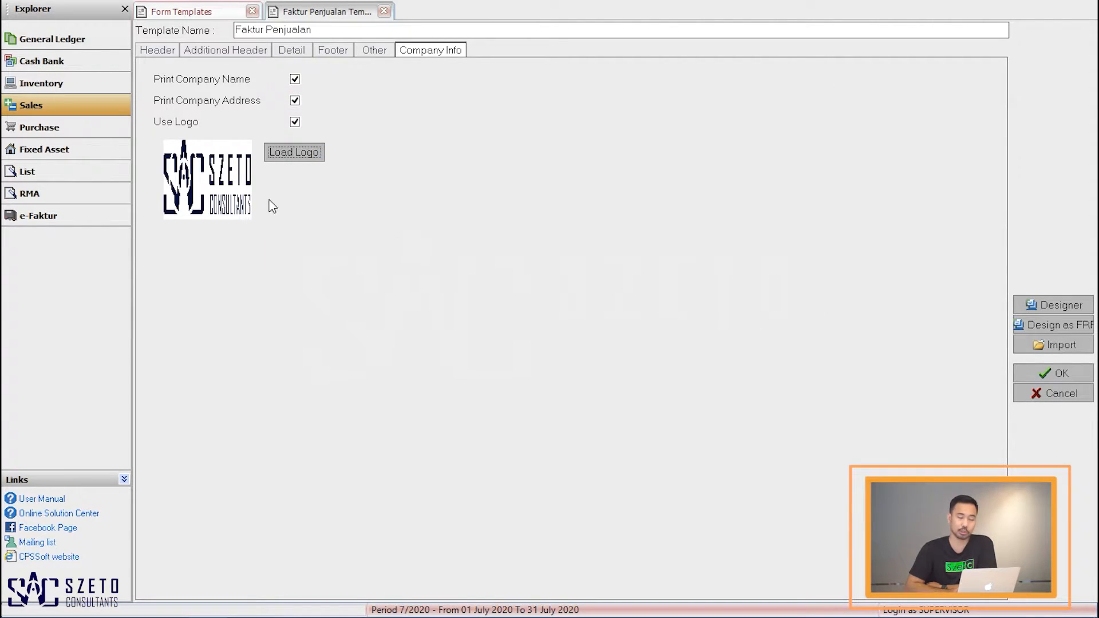
Step: In the template designer, enlarge the logo frame in the top-left corner and center the picture within it
left_click(1045, 306)
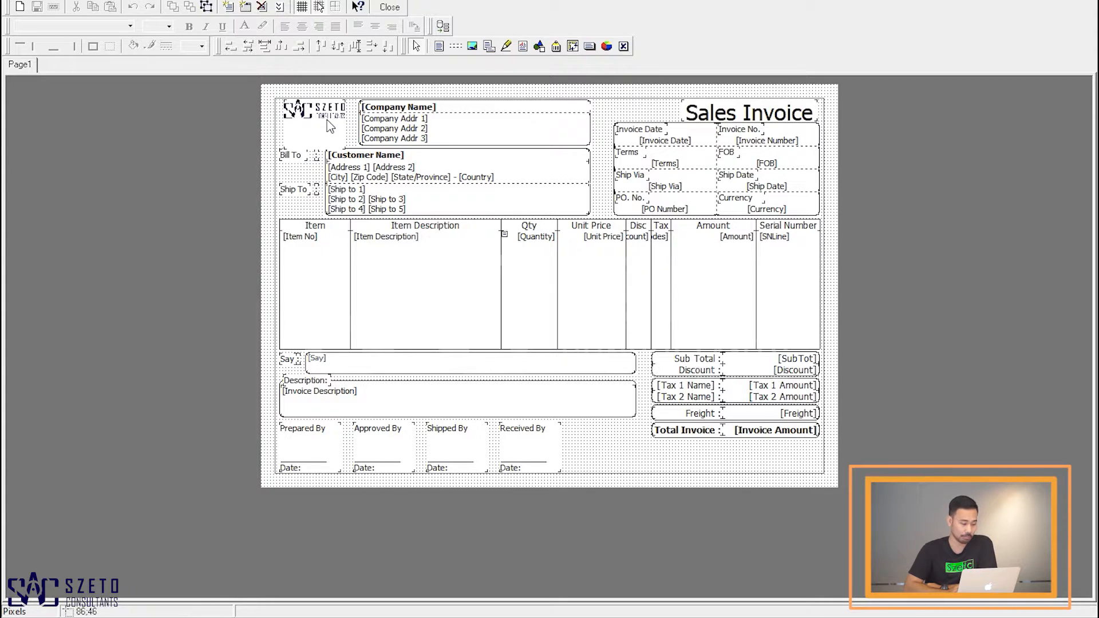
mouse_move(327, 119)
left_mouse_down()
mouse_move(799, 129)
mouse_move(586, 112)
mouse_move(413, 115)
mouse_move(324, 129)
left_mouse_up()
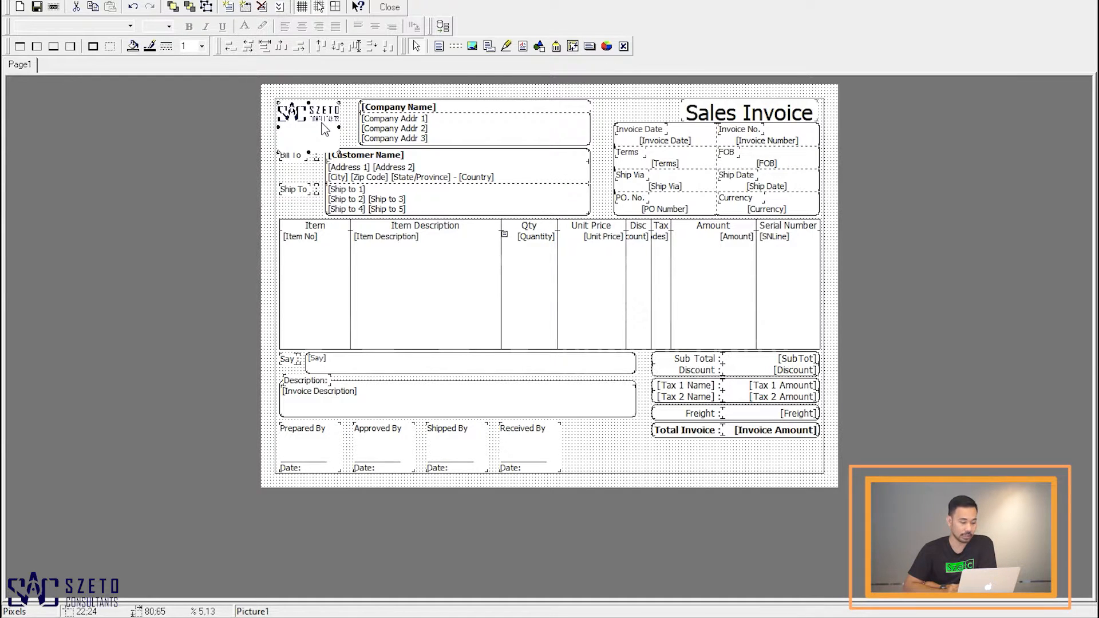
right_click(324, 127)
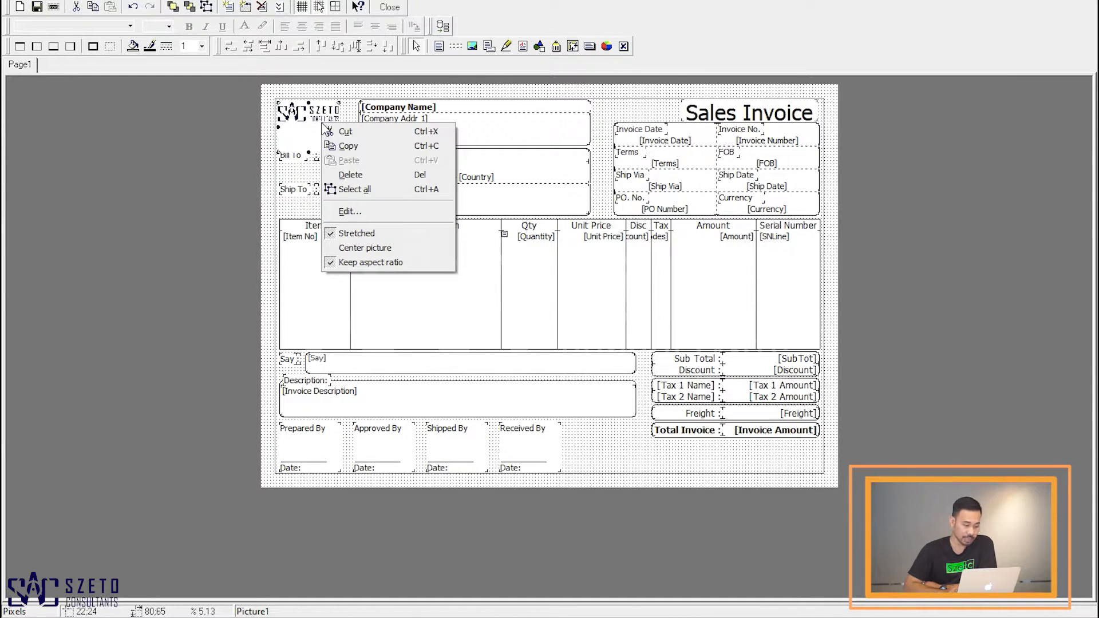
left_click(392, 249)
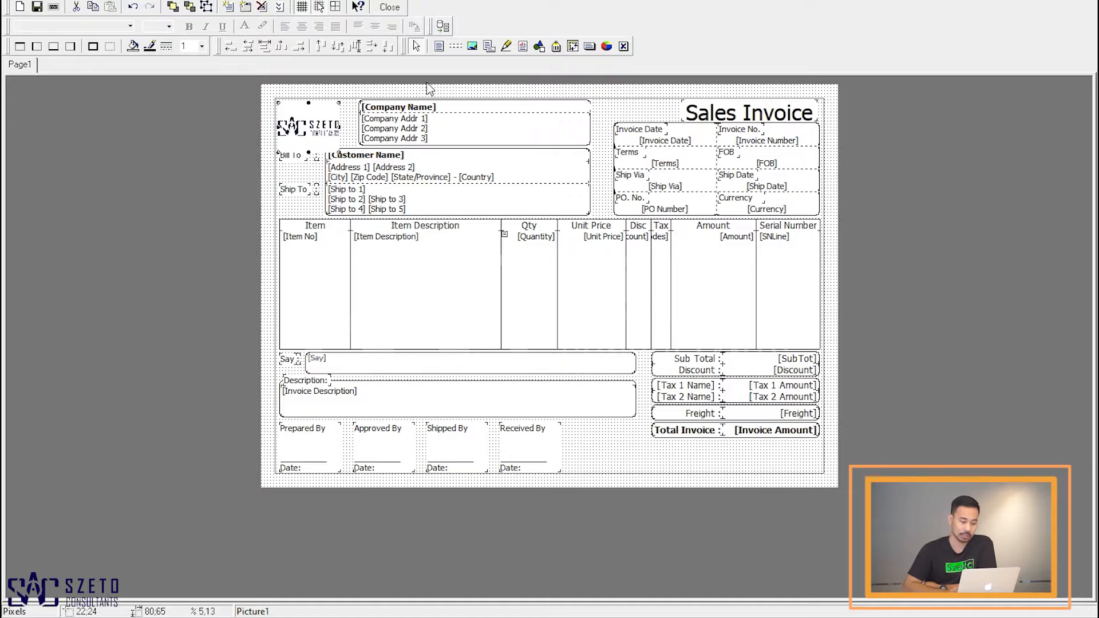
left_click(602, 109)
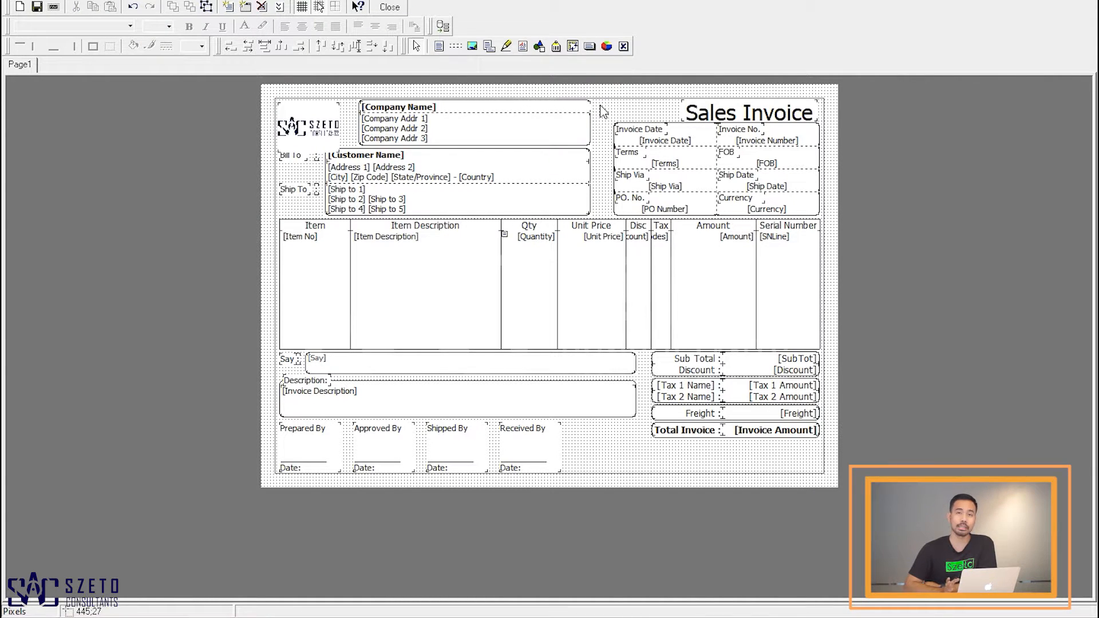
Step: Change the invoice title text to Faktur Penjualan and save the design changes when closing the designer
double_click(707, 118)
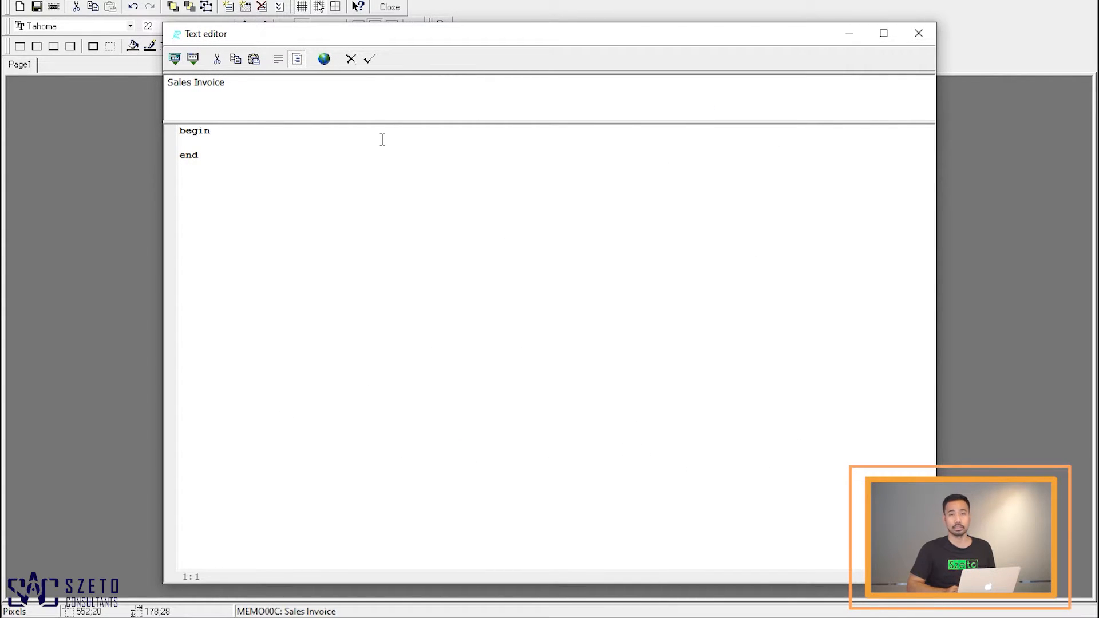
left_click(245, 81)
key("Return")
key("BackSpace")
key("BackSpace")
key("BackSpace")
key("BackSpace")
key("BackSpace")
key("BackSpace")
key("BackSpace")
key("BackSpace")
key("BackSpace")
key("BackSpace")
key("BackSpace")
key("BackSpace")
key("BackSpace")
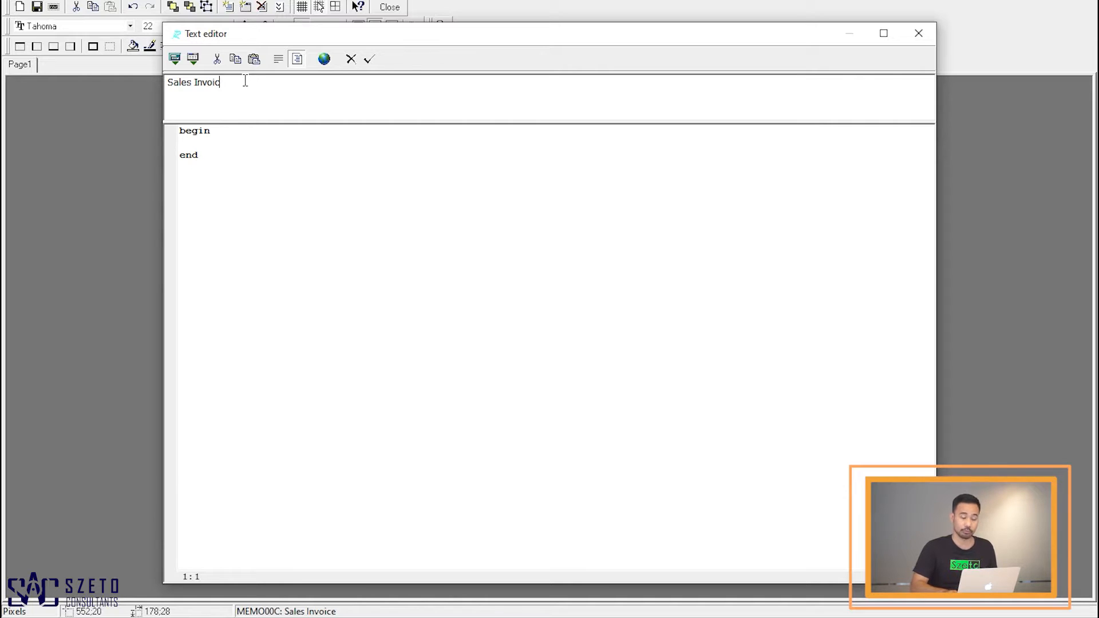
type("Fak")
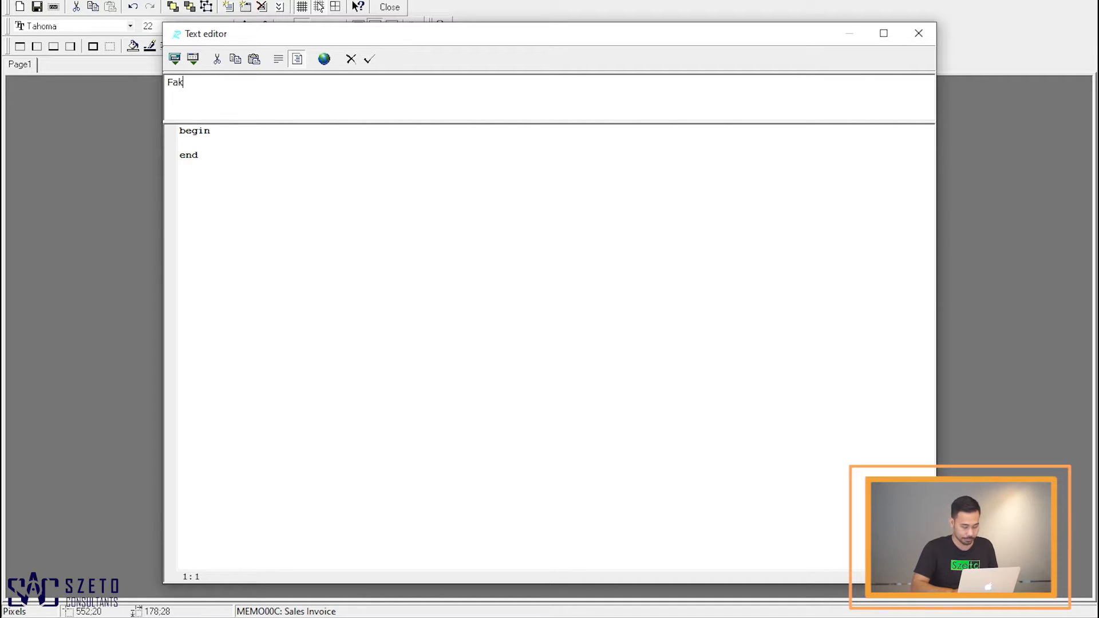
type("tur Penjualan")
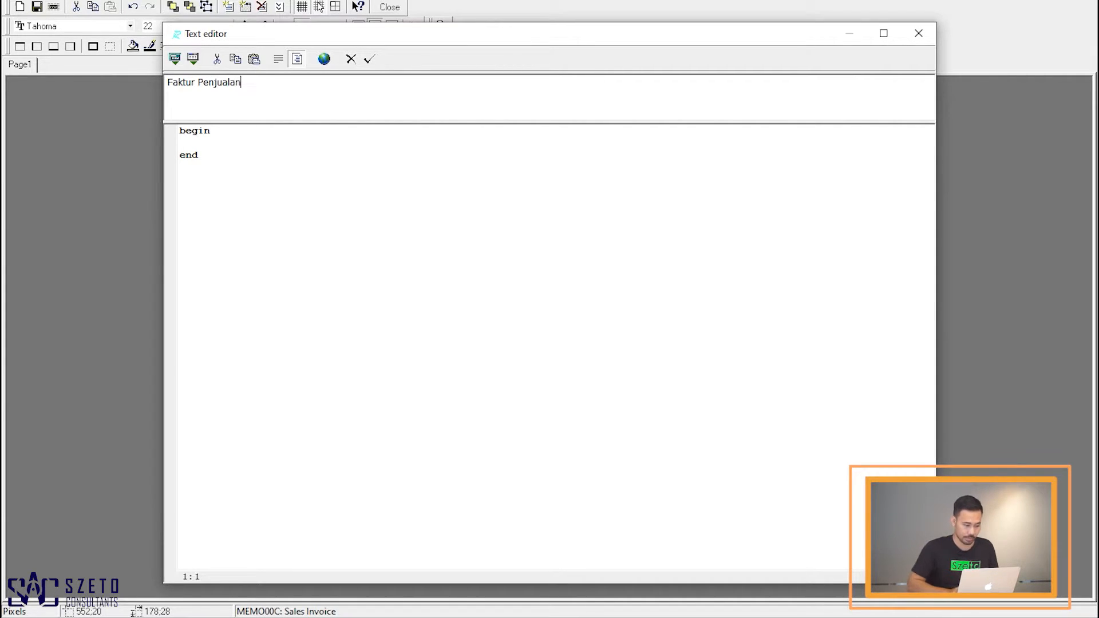
left_click(368, 59)
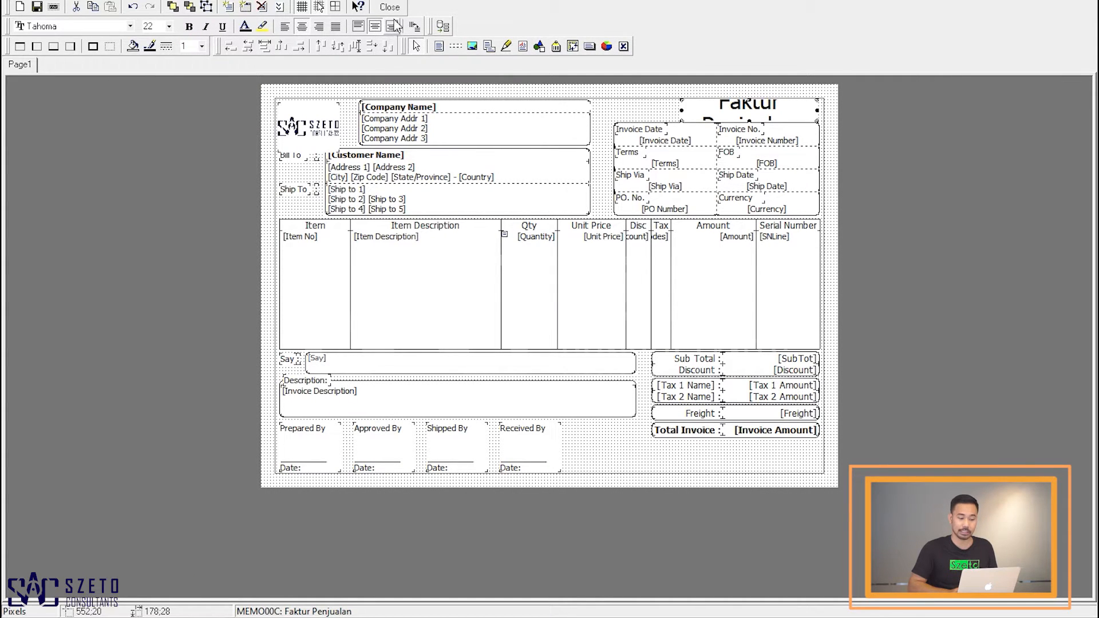
left_click(391, 8)
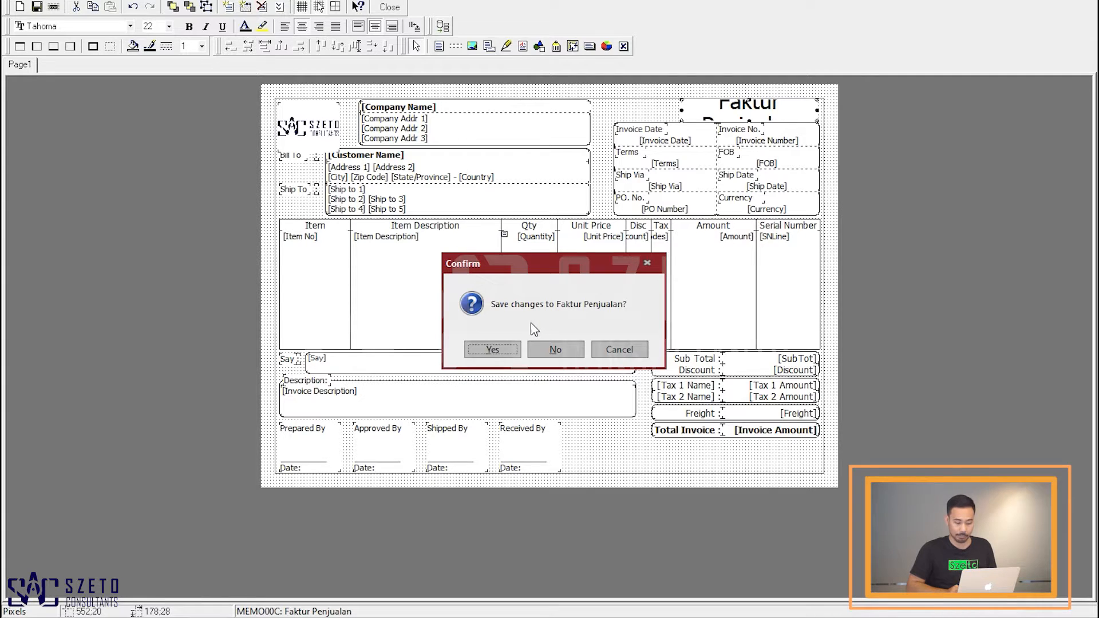
left_click(492, 349)
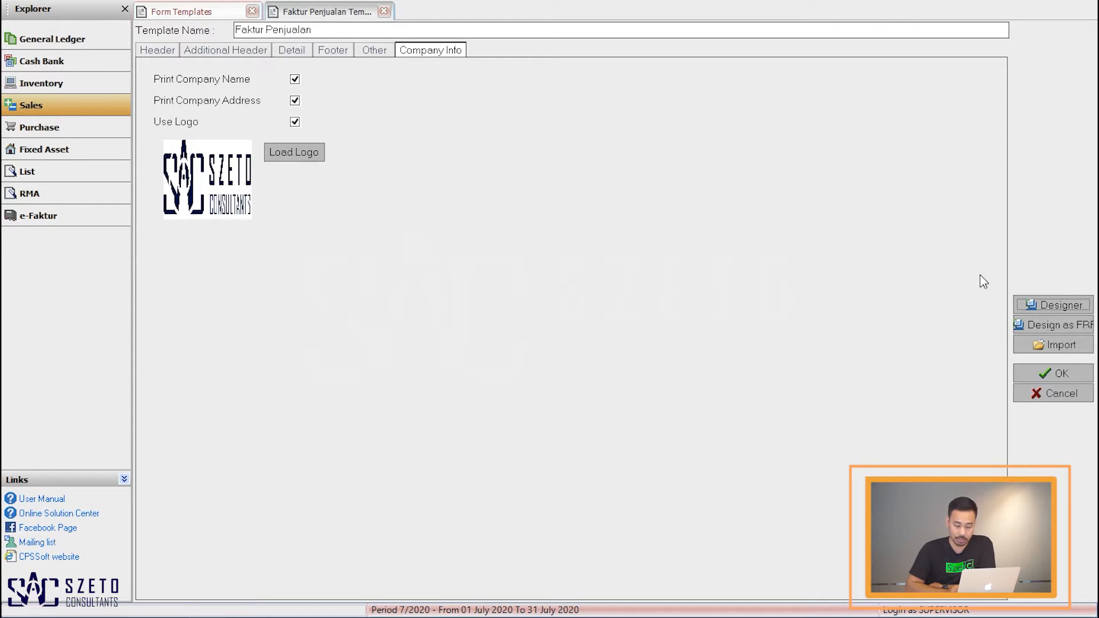
Step: Reopen the designer to check the invoice title, then return to the template's header settings
left_click(1052, 307)
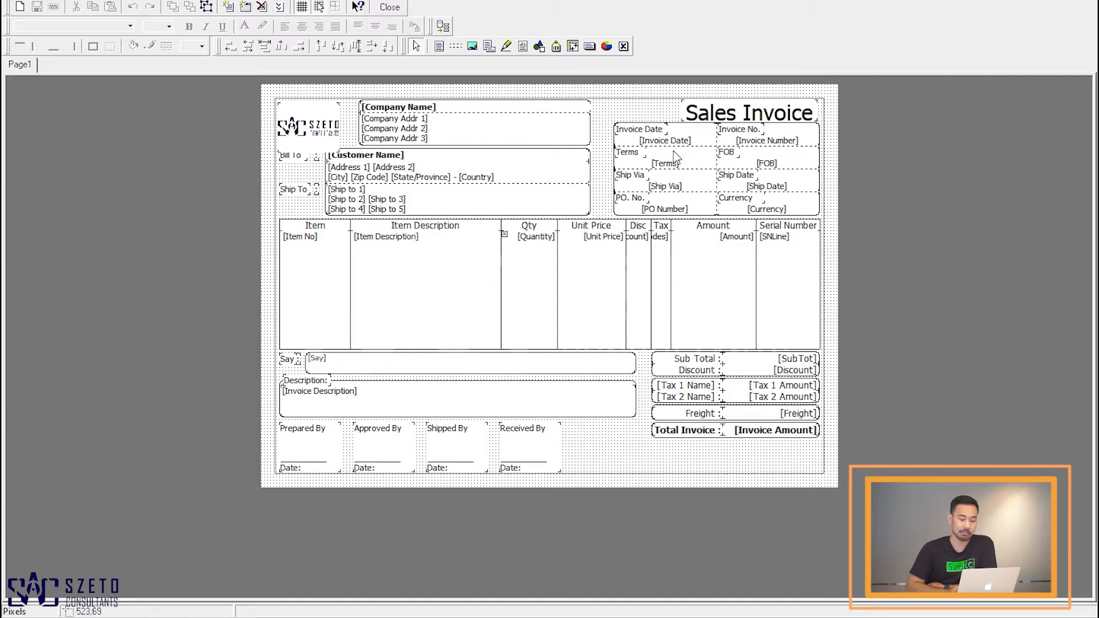
left_click(390, 7)
left_click(164, 52)
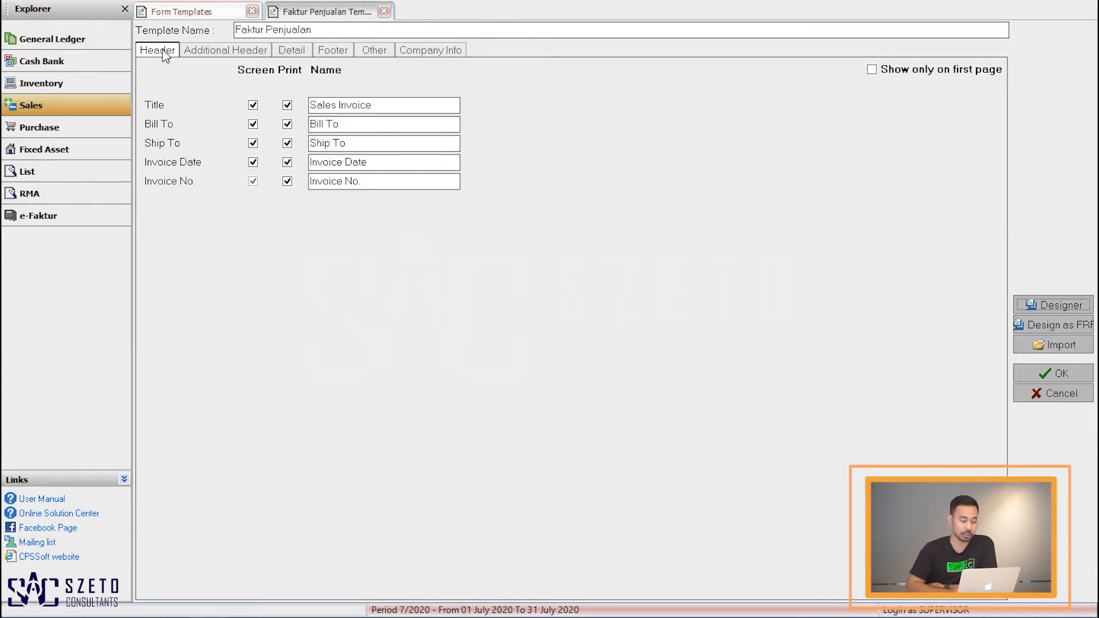
Step: Rename the header title field to Faktur Penjualan in the template's header settings
left_click(390, 108)
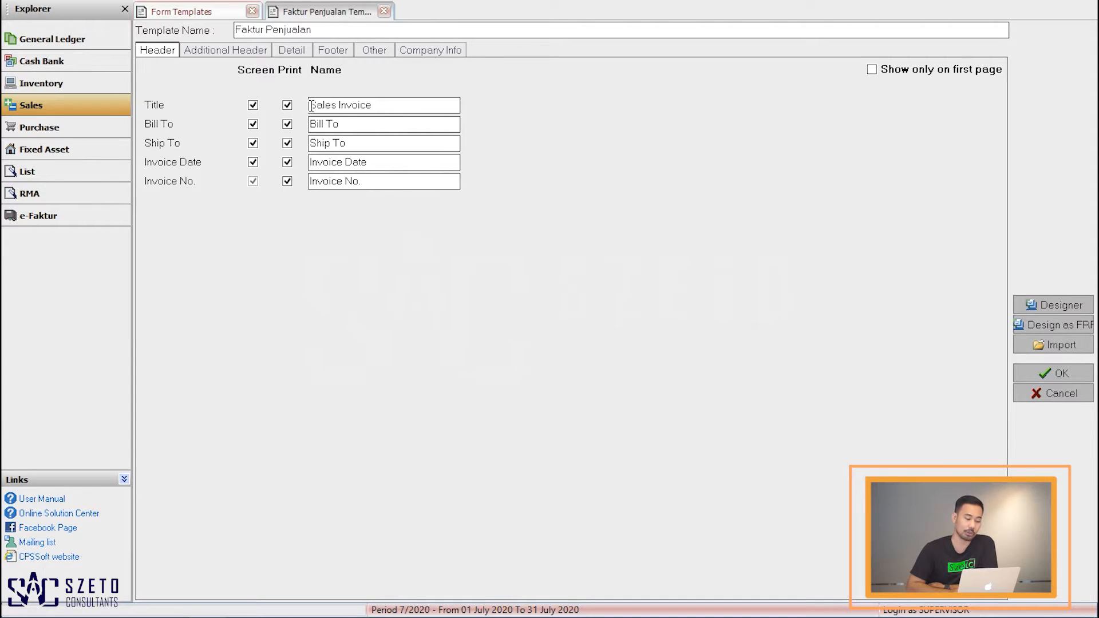
key("BackSpace")
key("BackSpace")
key("BackSpace")
key("BackSpace")
key("BackSpace")
key("BackSpace")
key("BackSpace")
key("BackSpace")
key("BackSpace")
key("BackSpace")
key("BackSpace")
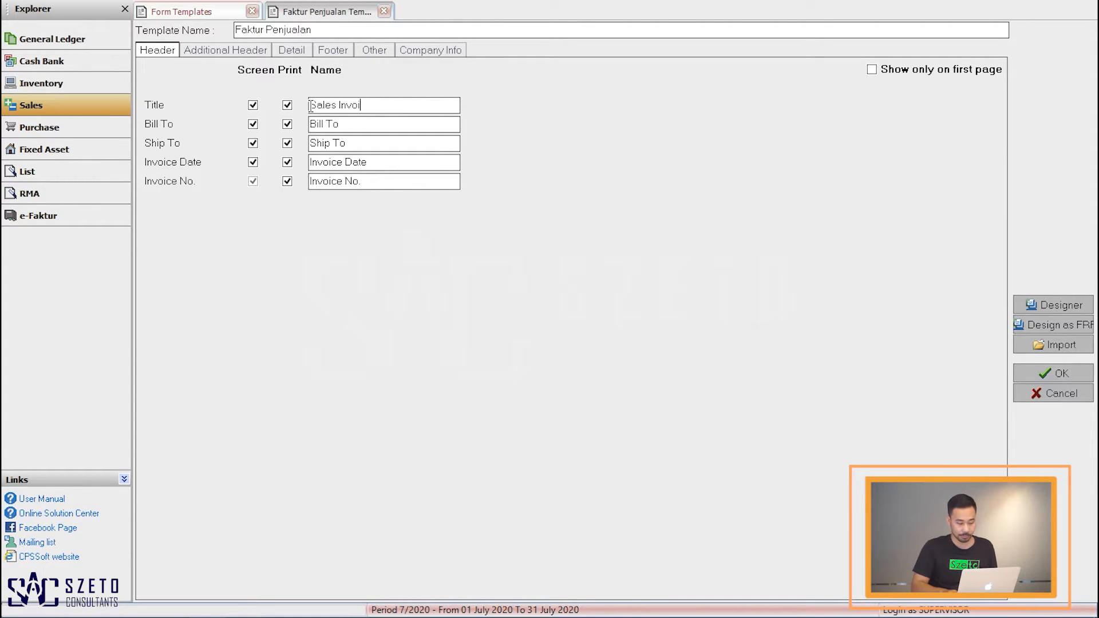
key("BackSpace")
key("BackSpace")
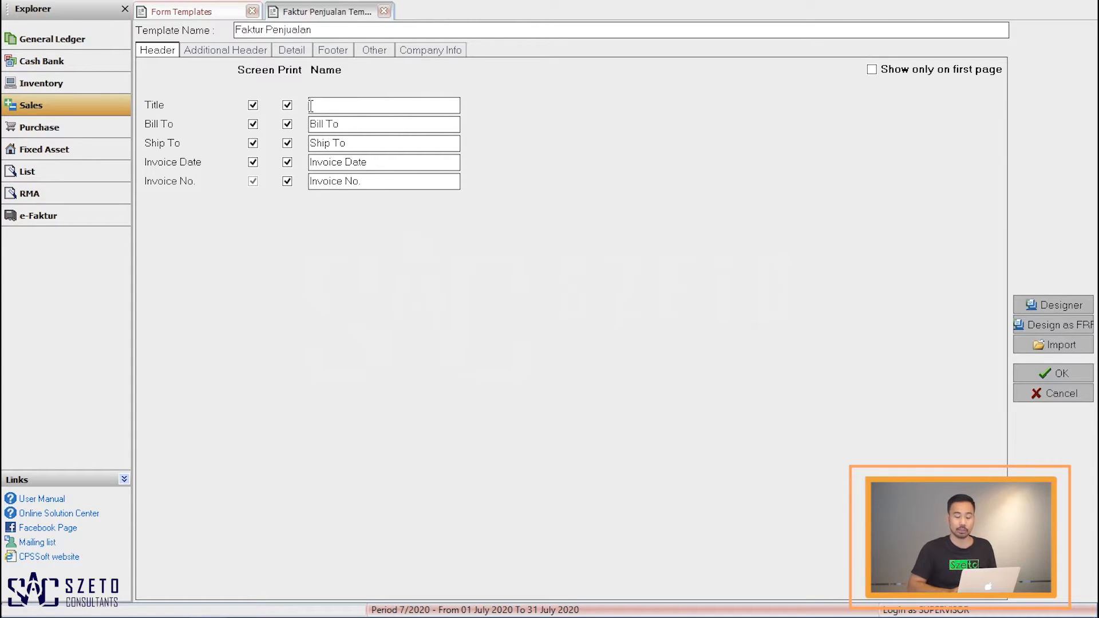
type("F")
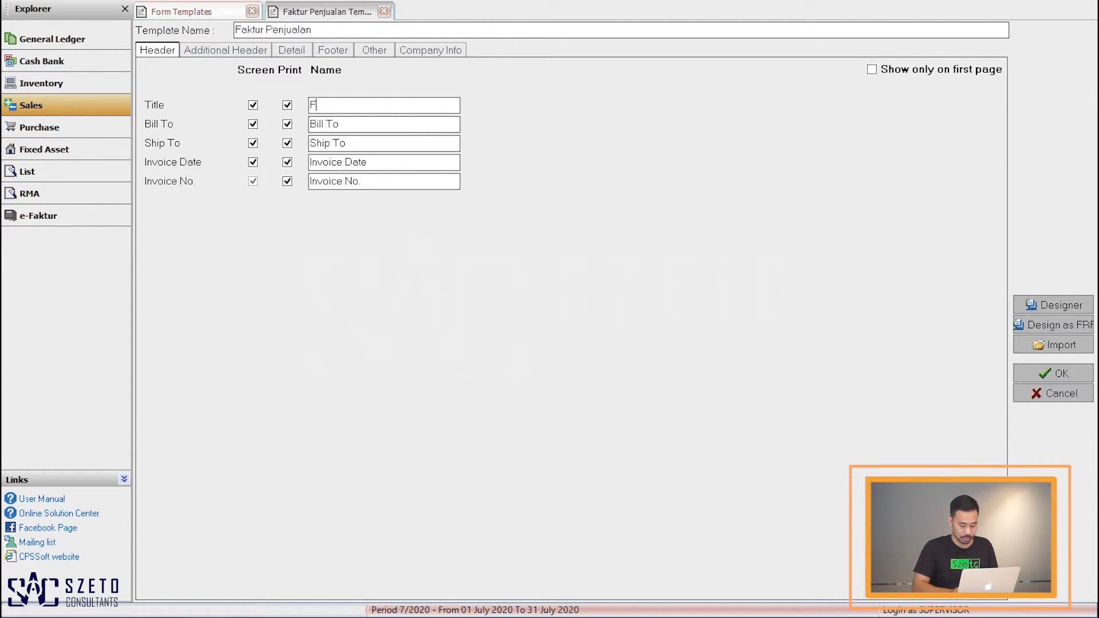
type("aktur Penjualan")
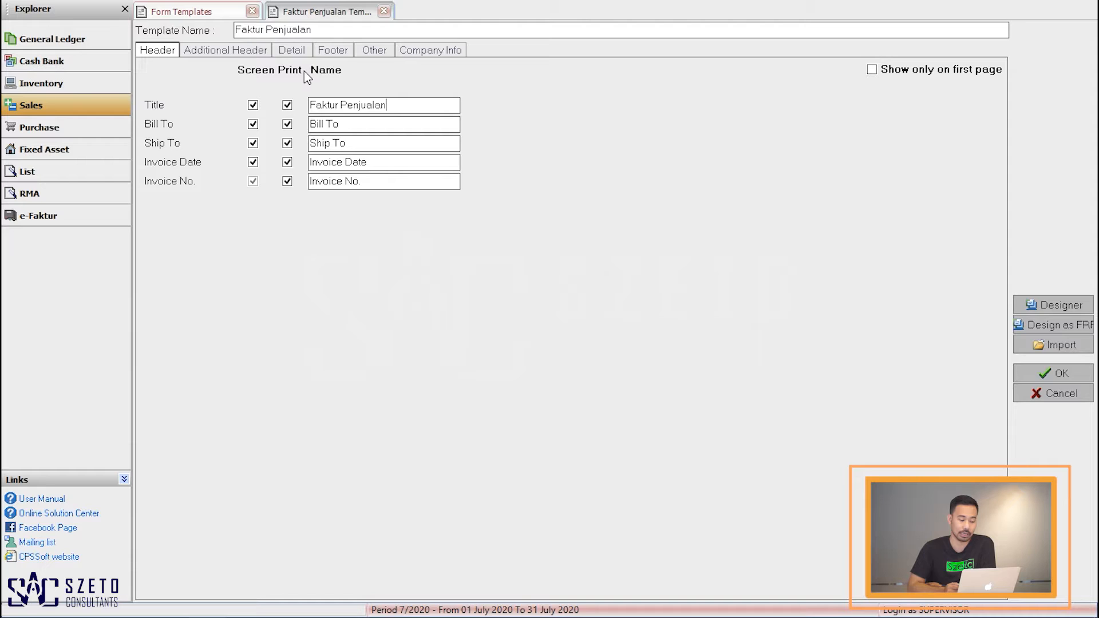
left_click(288, 105)
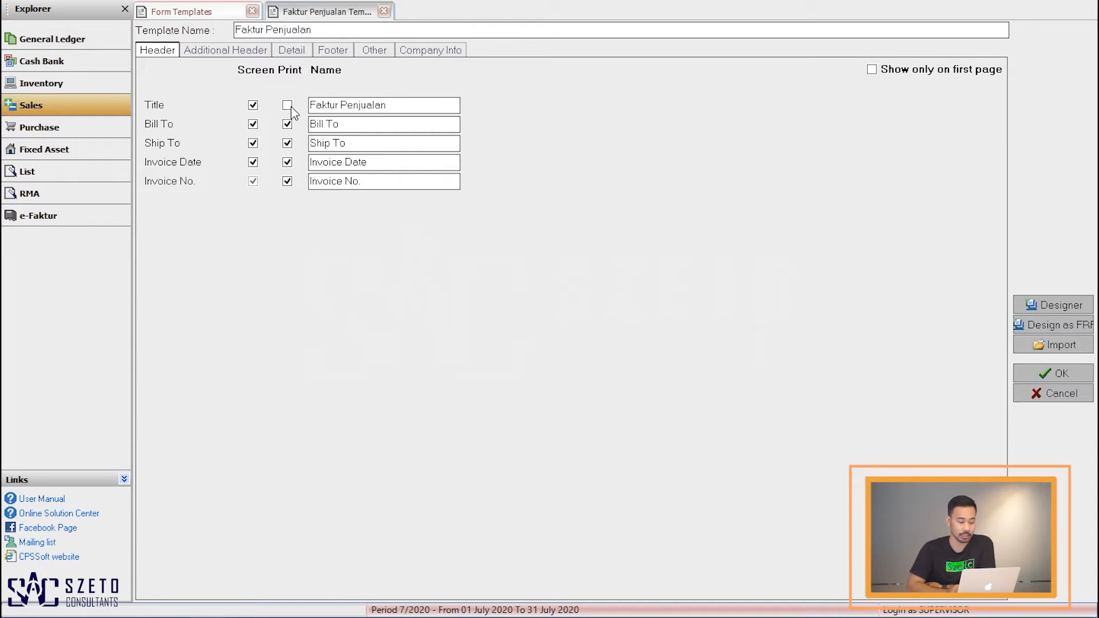
left_click(293, 113)
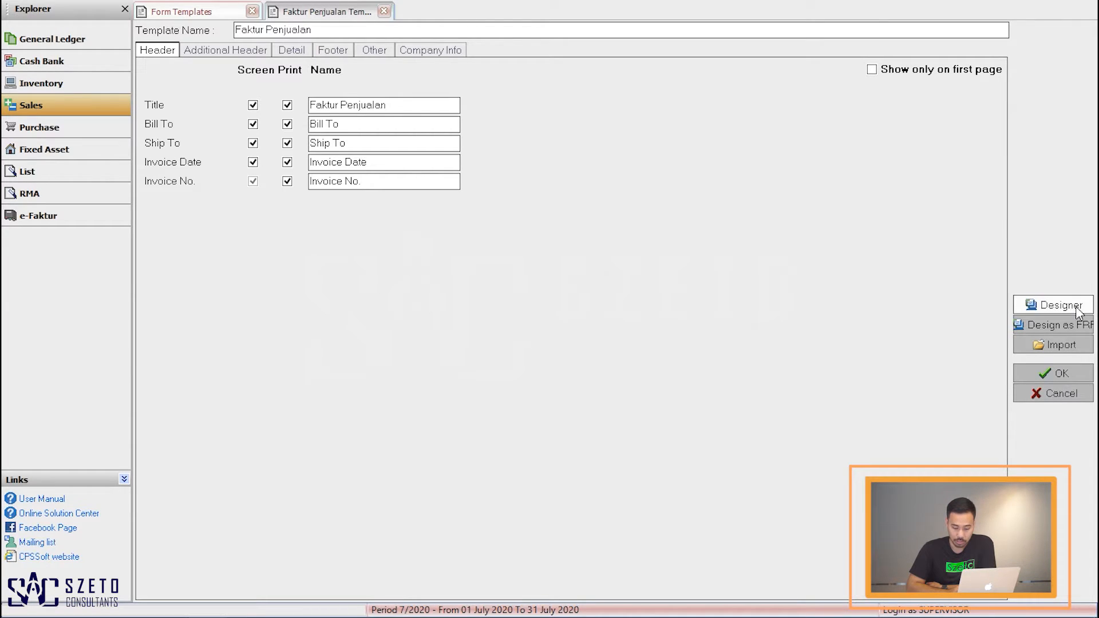
left_click(393, 105)
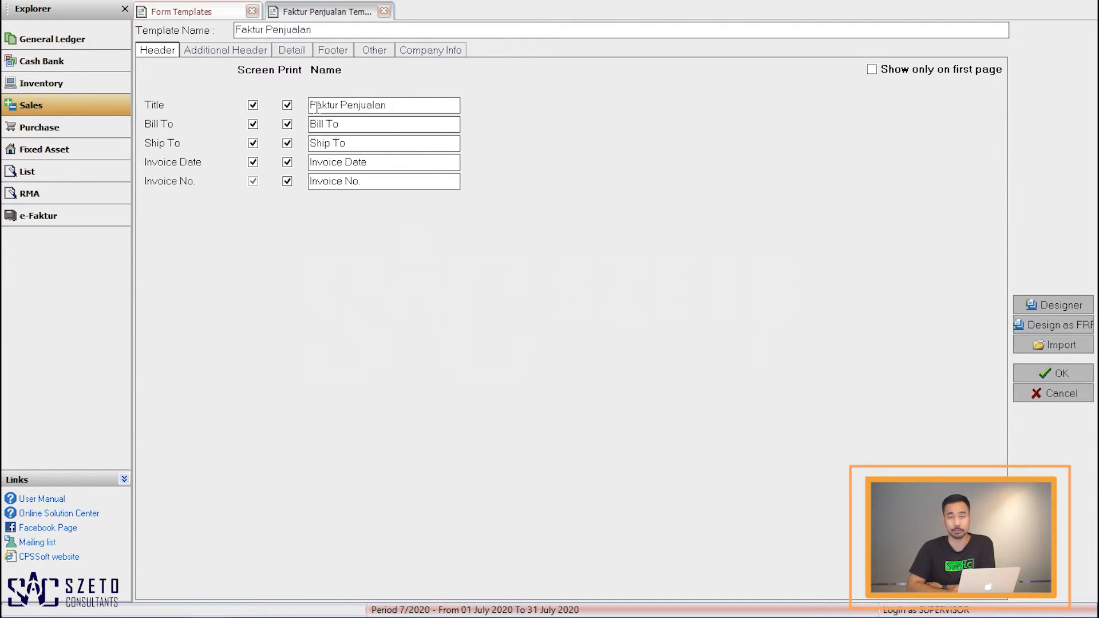
Step: Open the designer and widen the Faktur Penjualan title frame leftward across the header area
left_click(1042, 304)
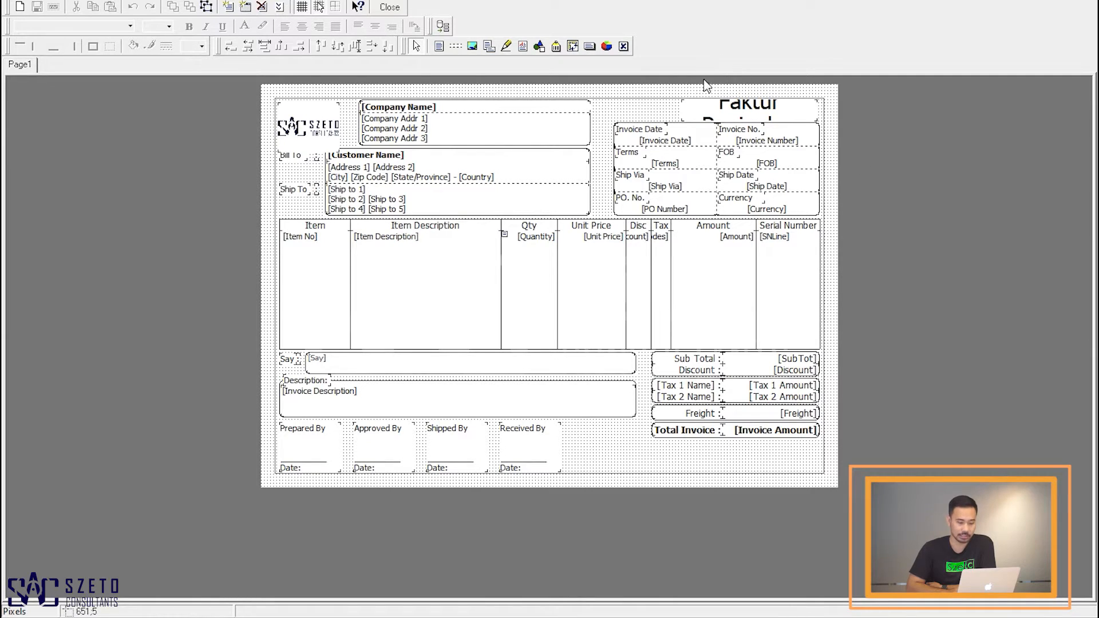
left_click(708, 112)
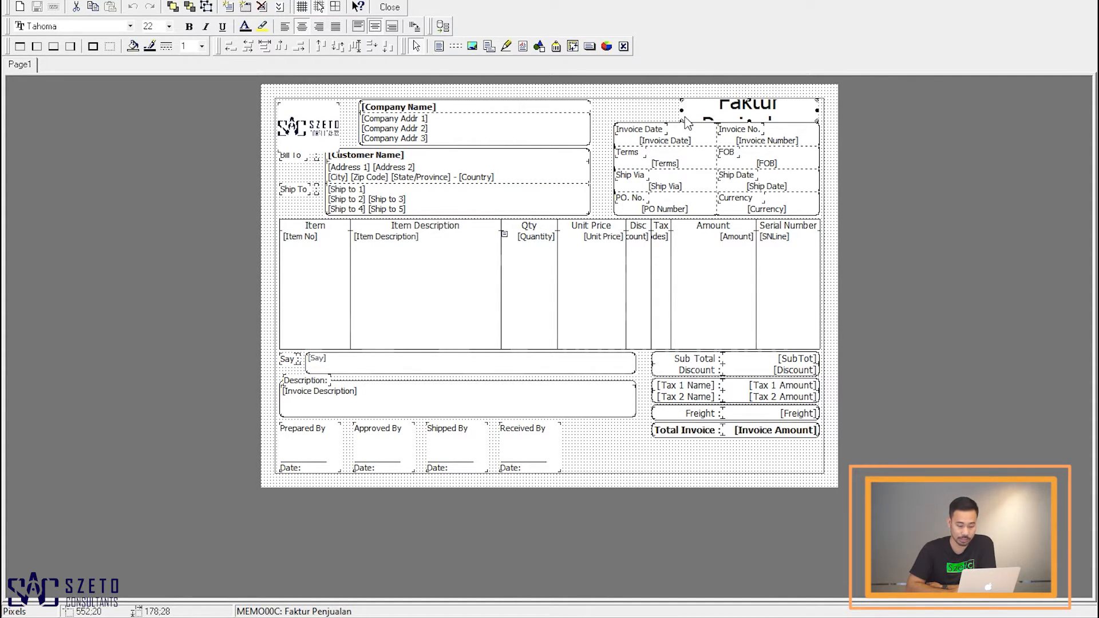
left_click_drag(682, 111, 616, 109)
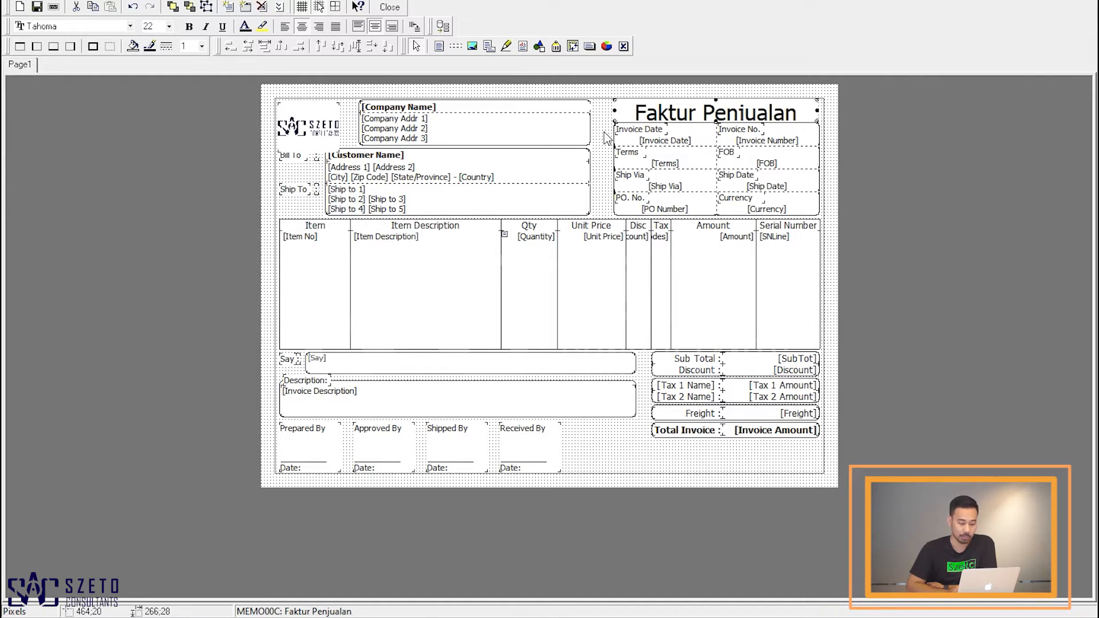
Step: Remove the Don't delete restriction from the Invoice Date label in the object inspector and delete that label
left_click(640, 136)
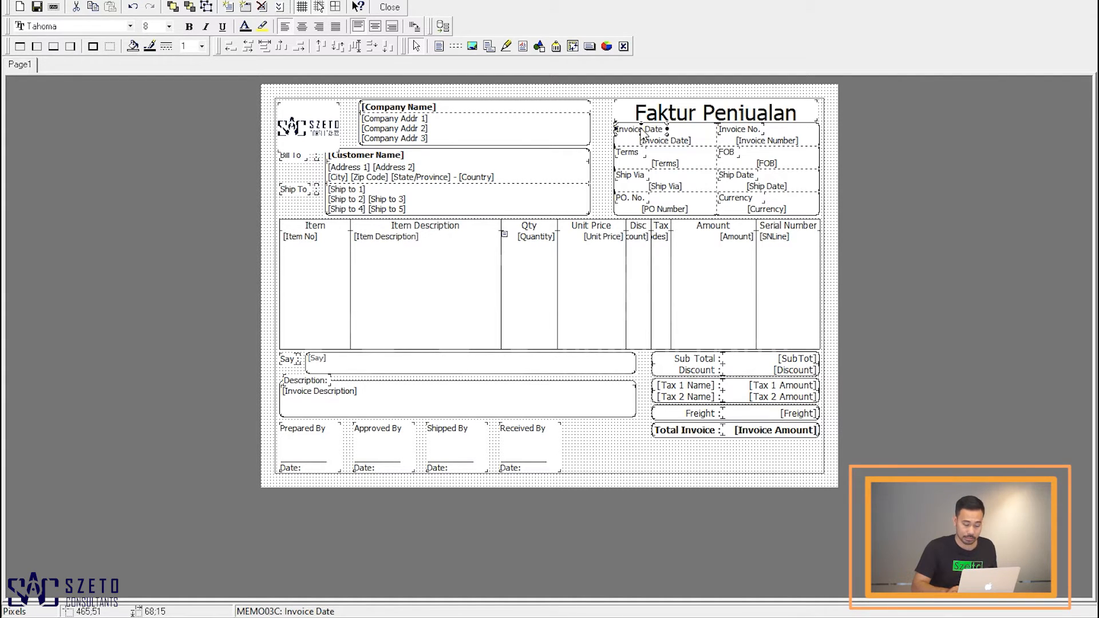
key("F11")
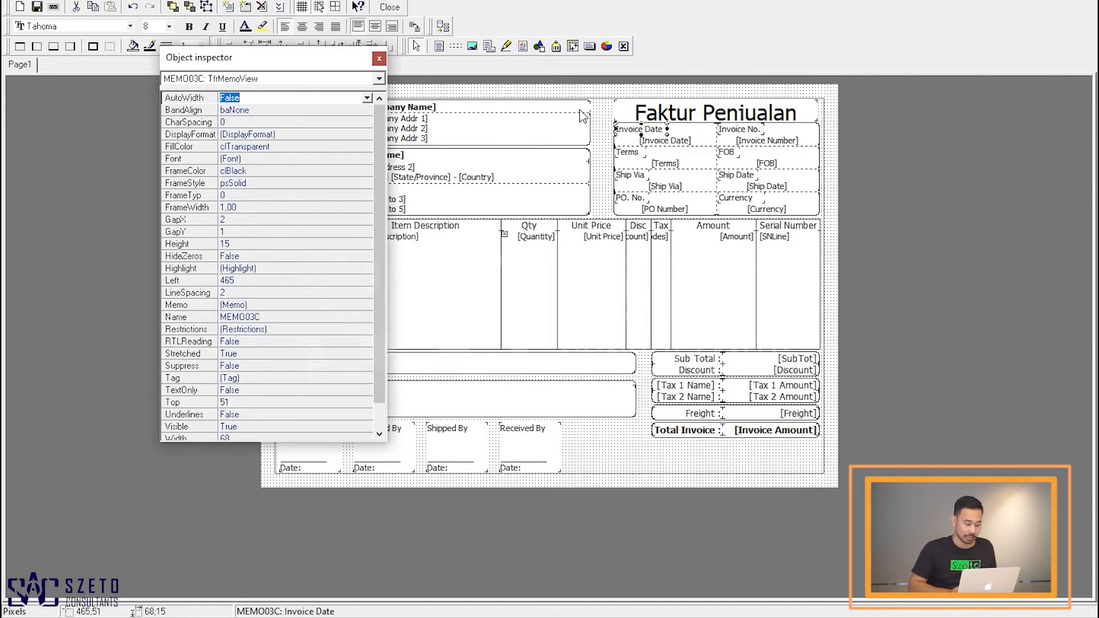
left_click(313, 330)
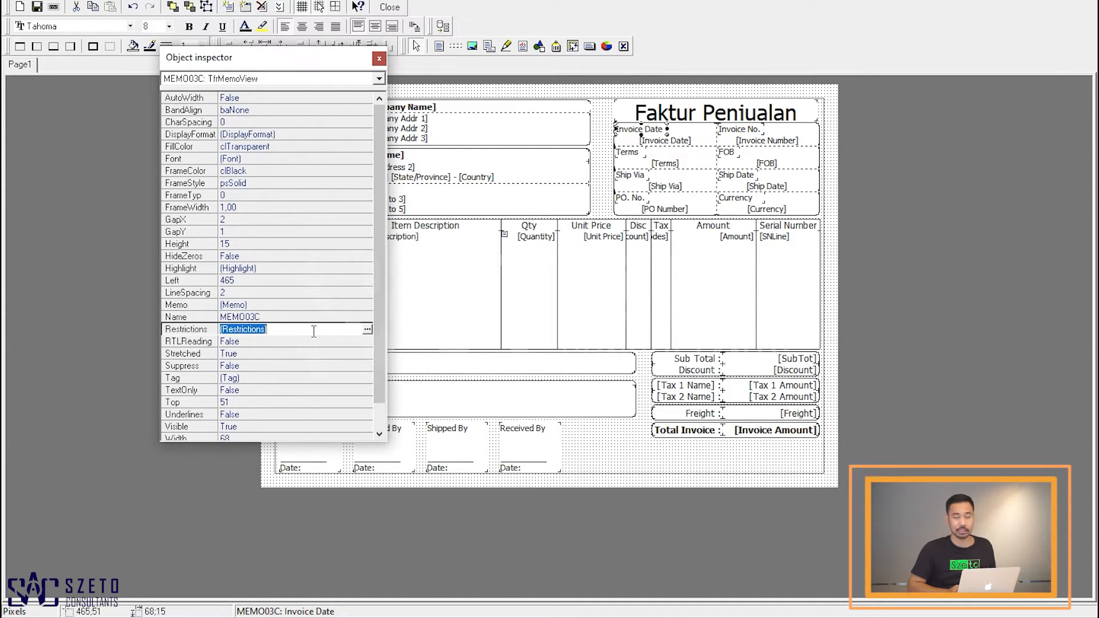
double_click(314, 330)
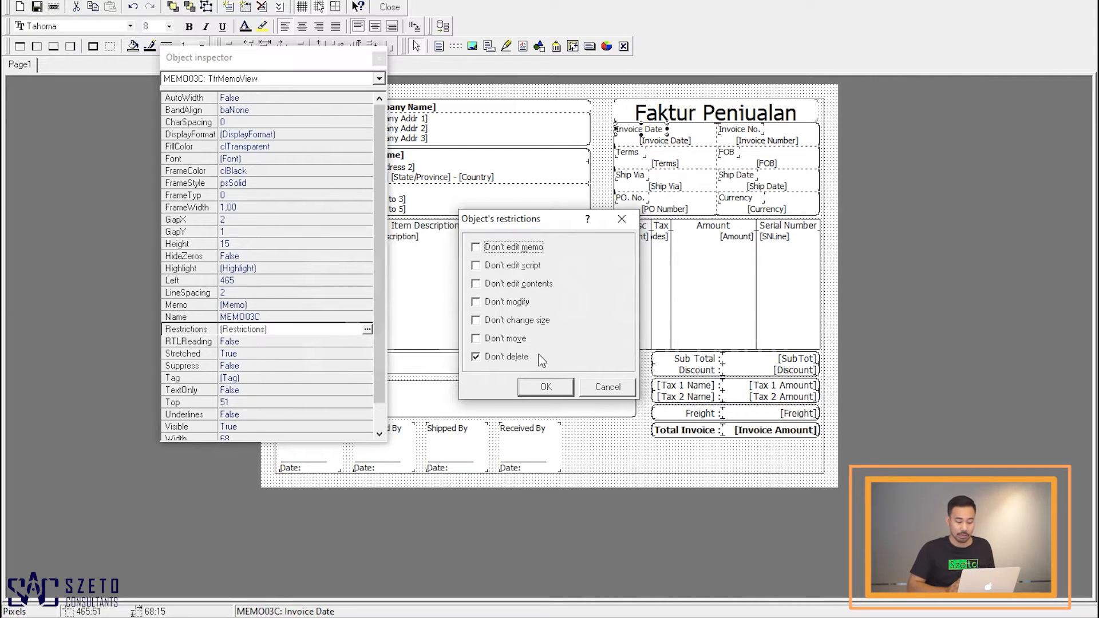
left_click(475, 356)
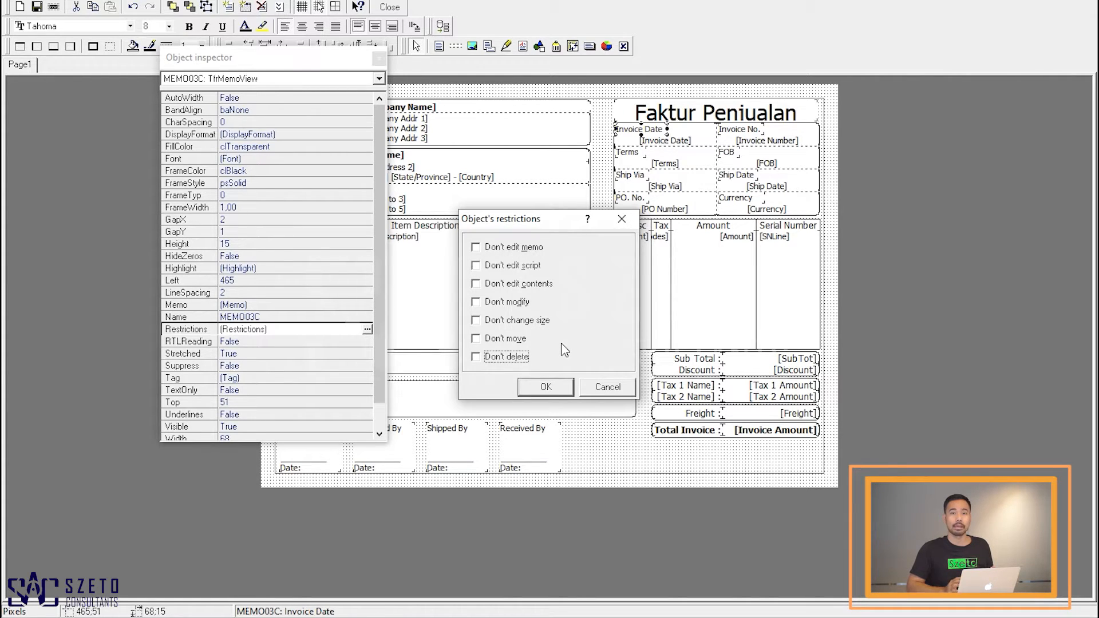
left_click(545, 388)
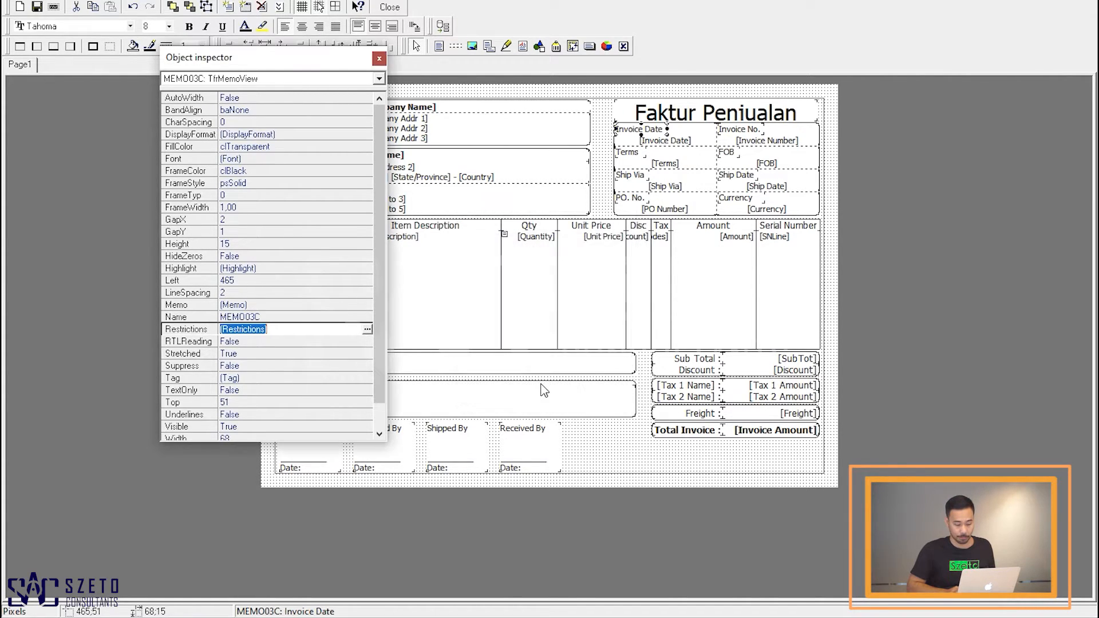
left_click(650, 136)
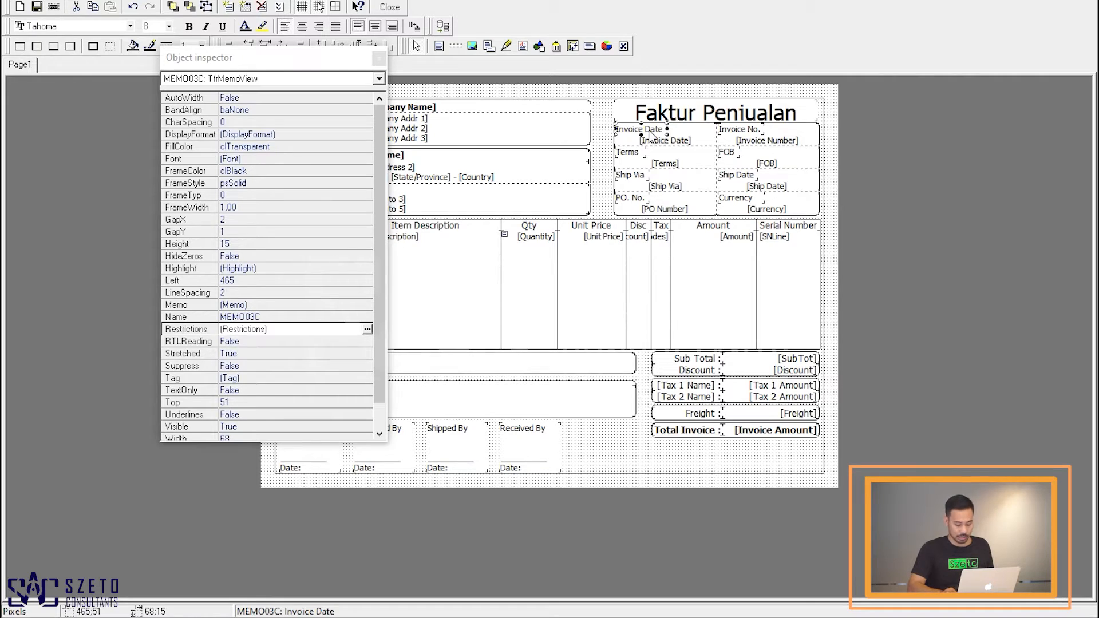
key("Delete")
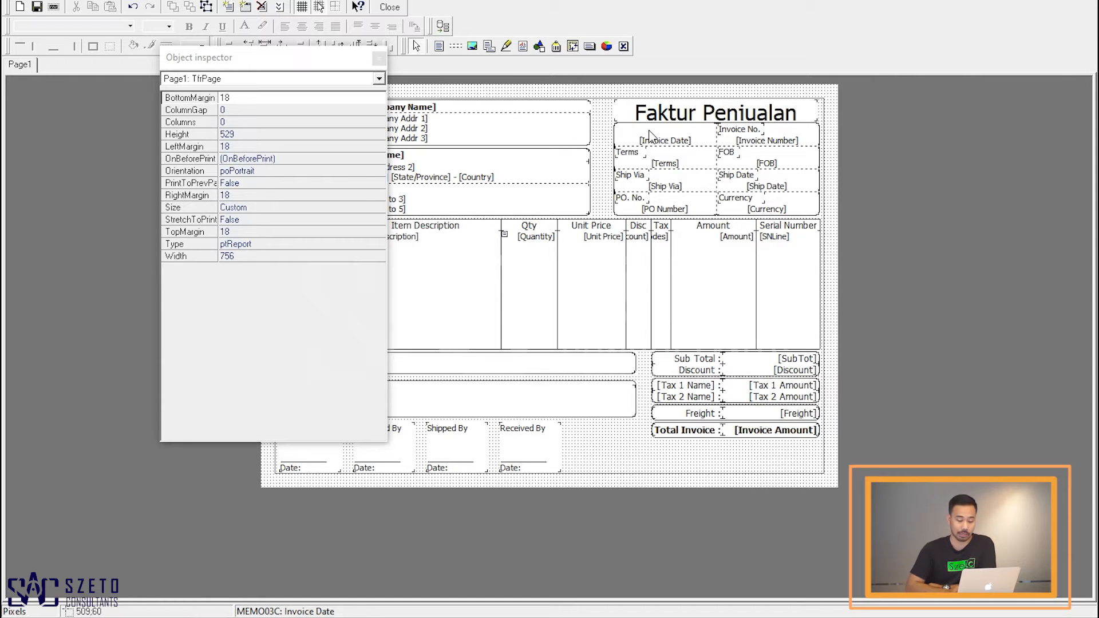
left_click(631, 155)
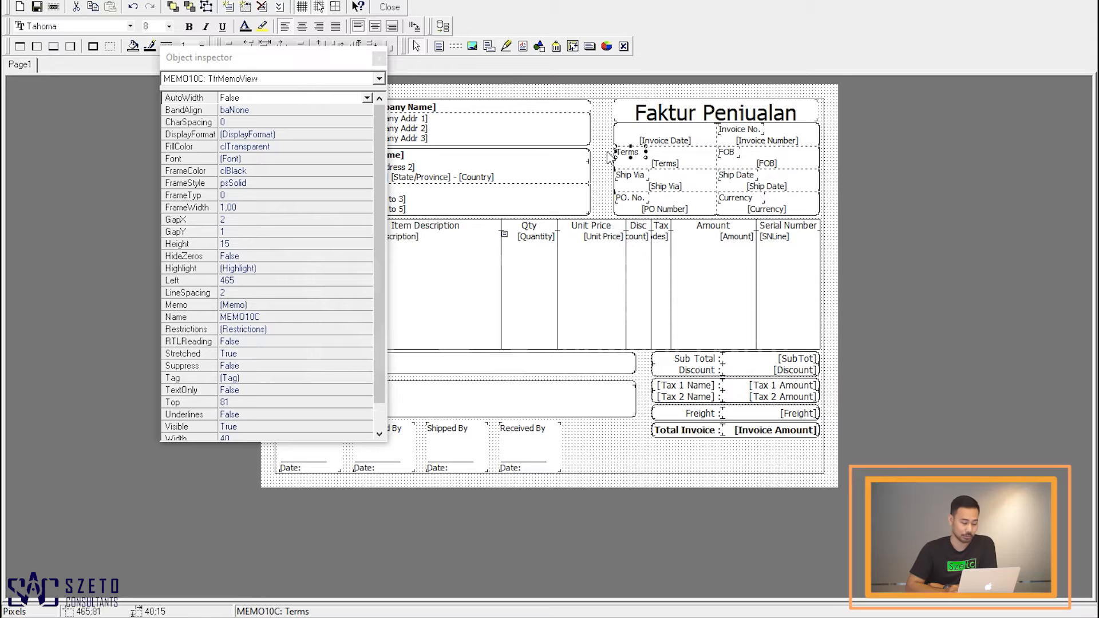
left_click(284, 329)
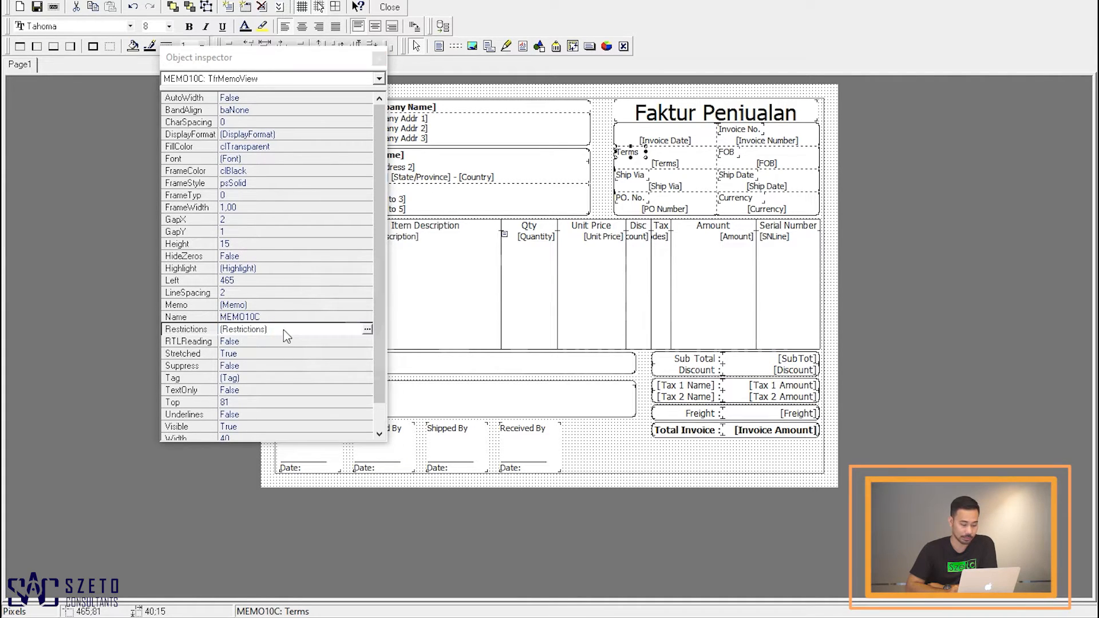
double_click(283, 329)
left_click(485, 357)
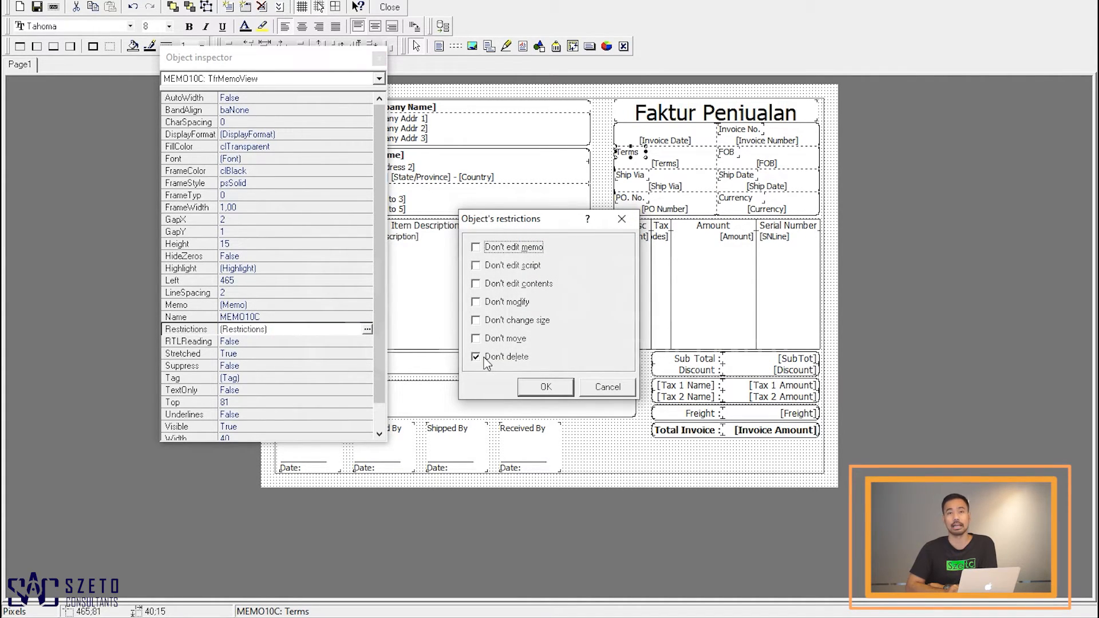
left_click(599, 389)
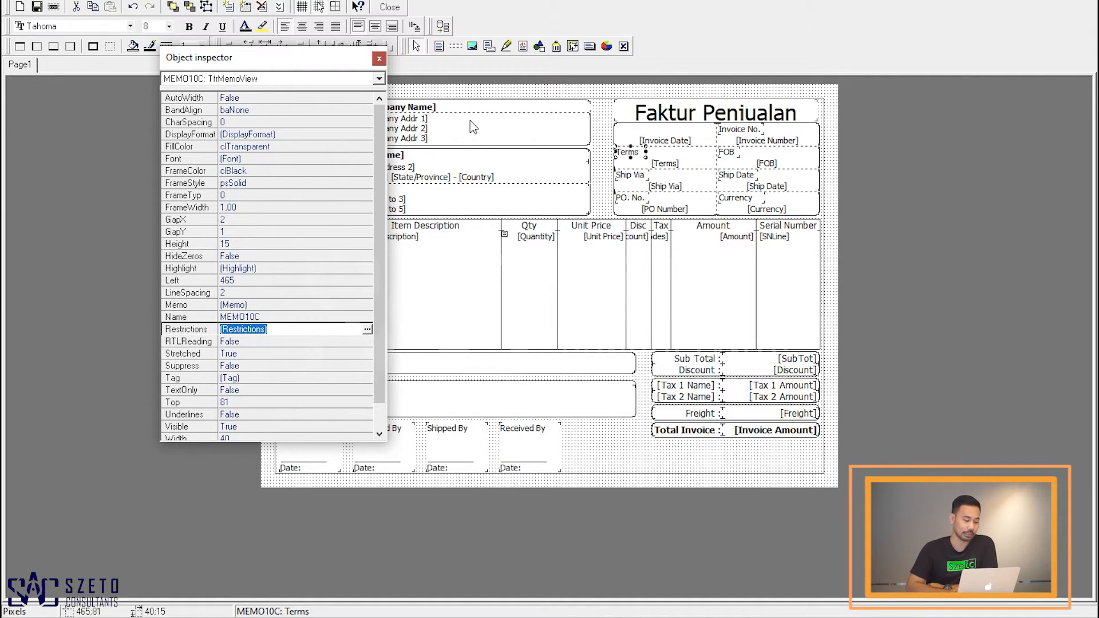
left_click(380, 58)
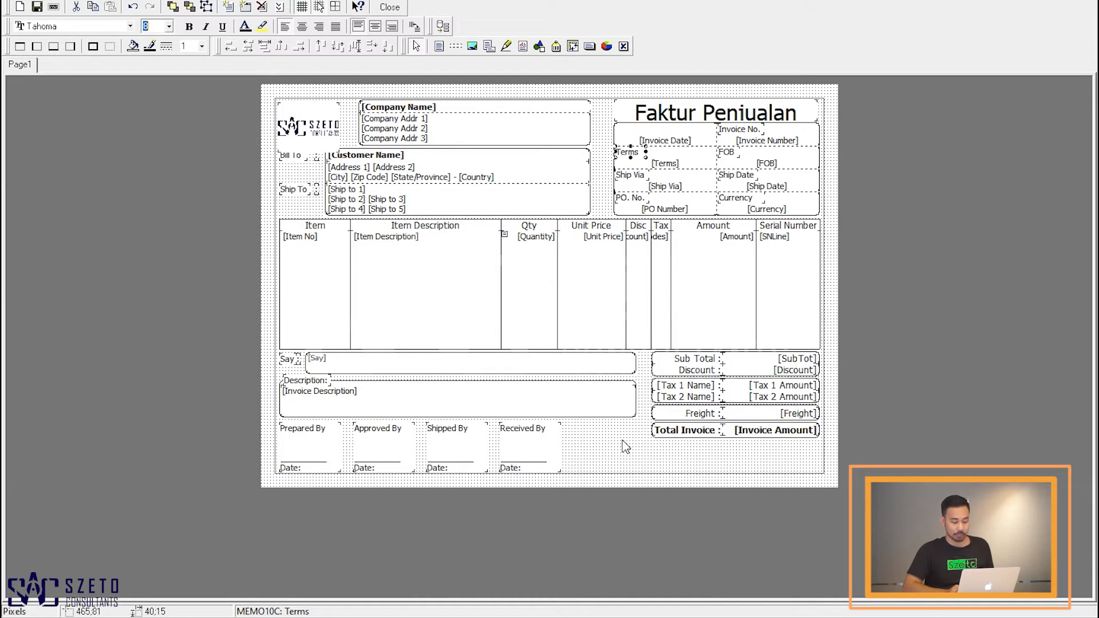
Step: Add a memo below the Total Invoice box reading Kirim ke Rek BCA with the account number, and PT Szeto Accurate Consultant on a second line
left_click(439, 47)
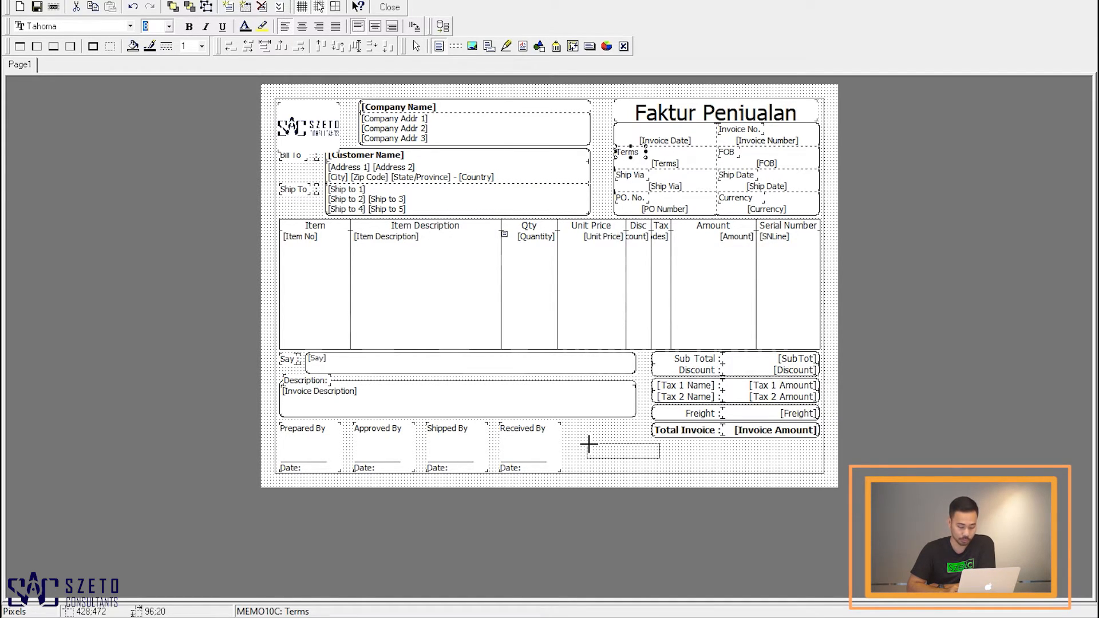
left_click(598, 444)
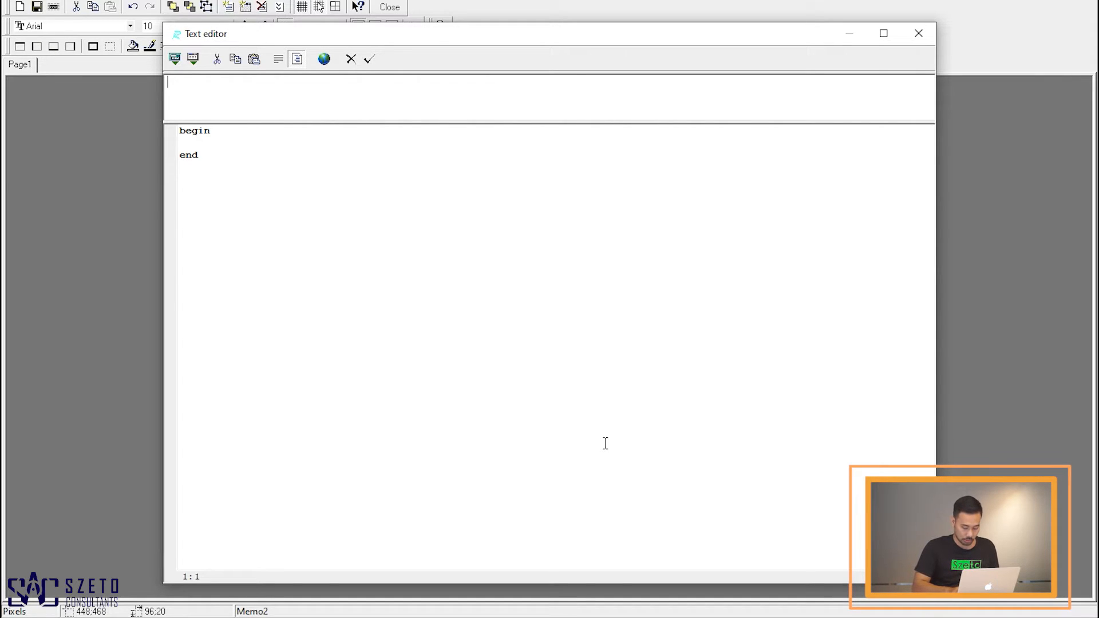
type("Kiri")
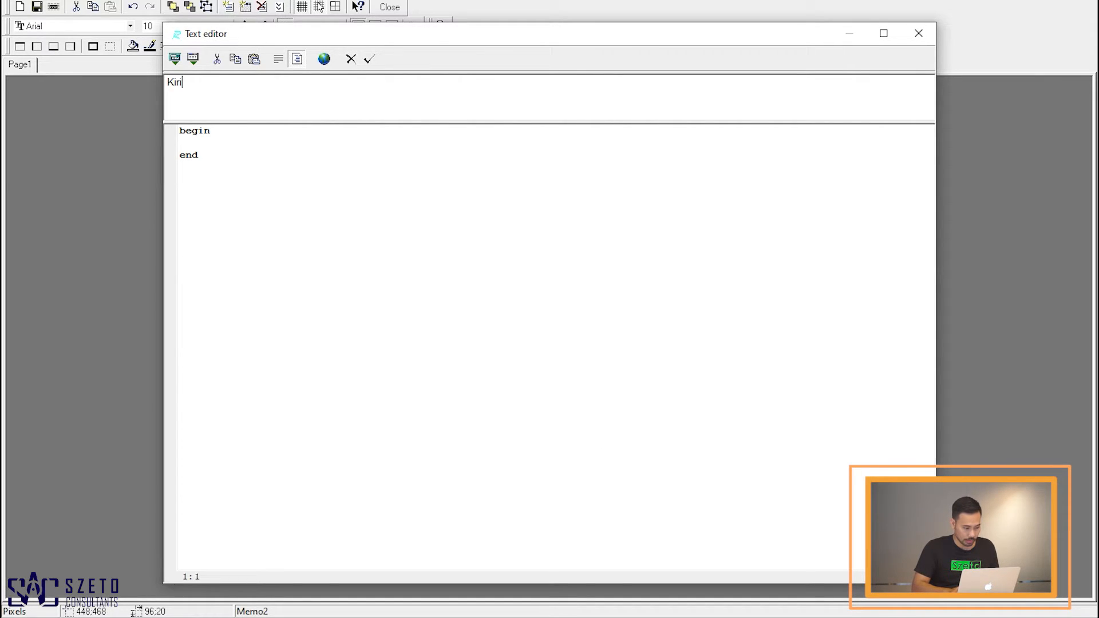
type("m ke Rek BCA")
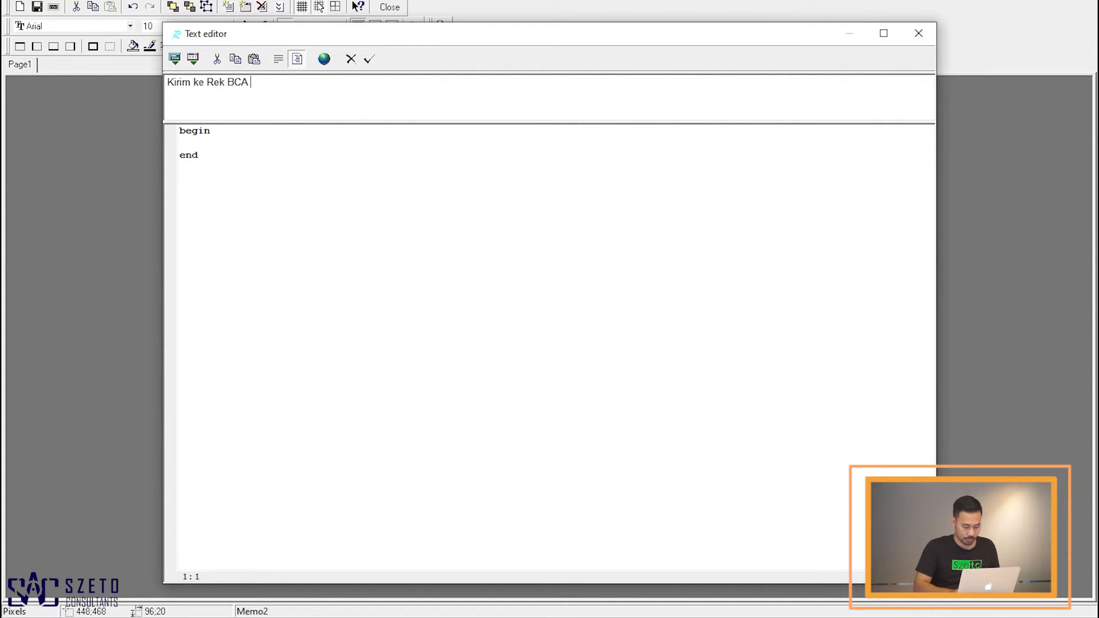
type(" 123-4")
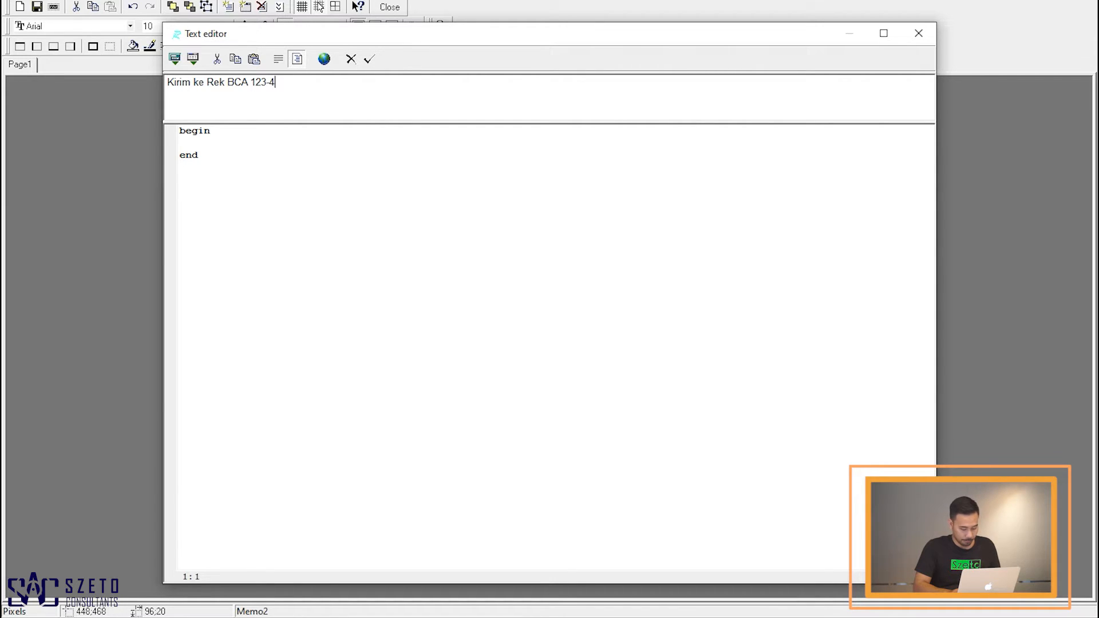
type("56-")
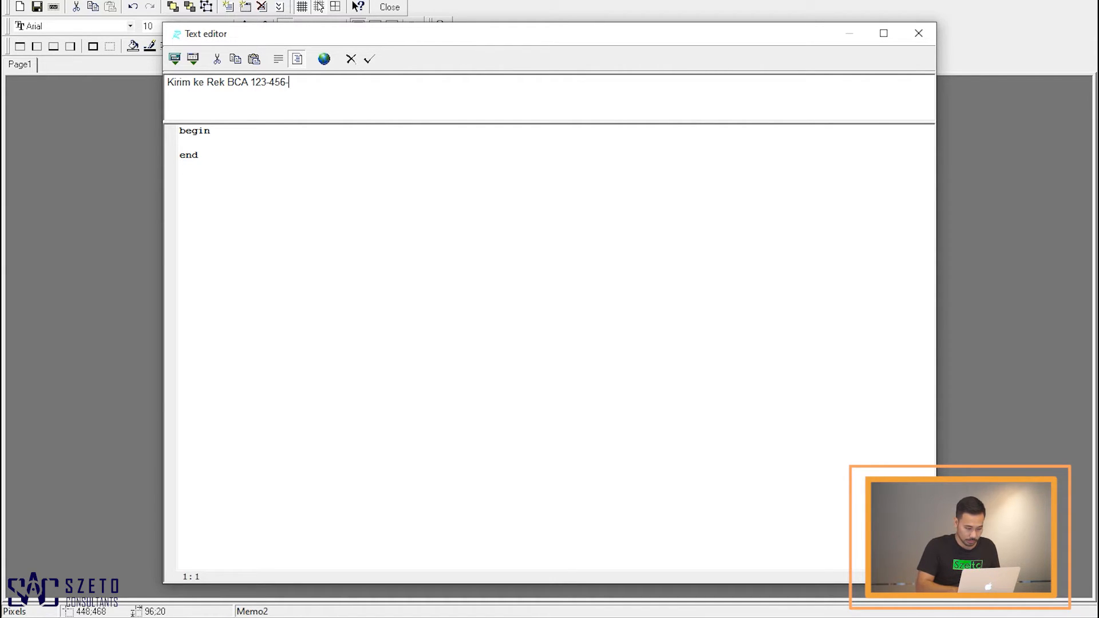
type("7890 ")
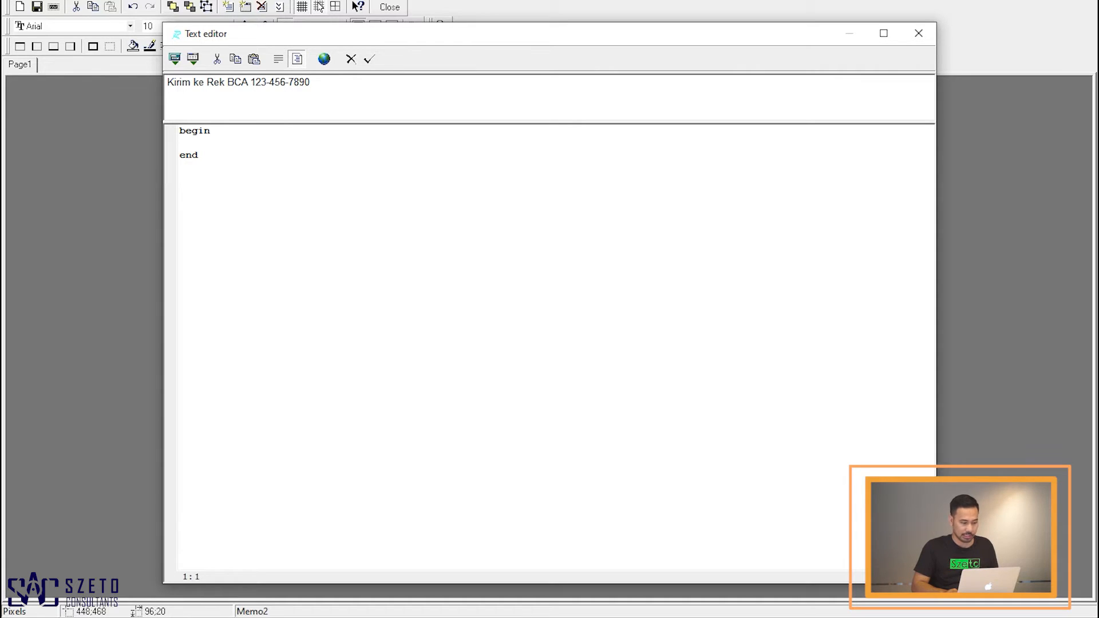
type("P")
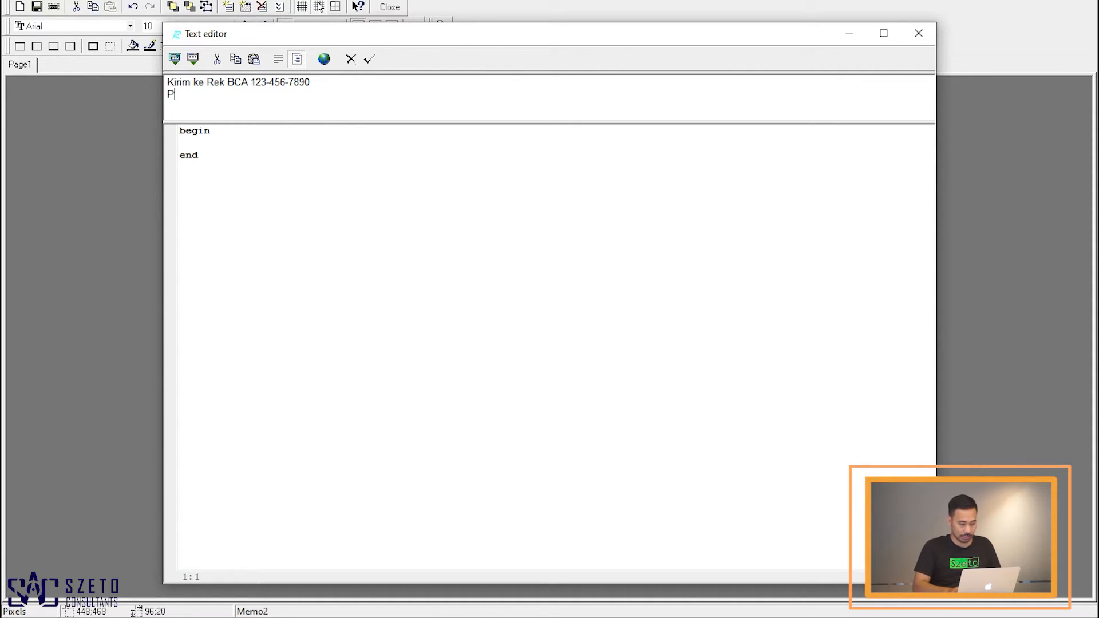
type("T Sz")
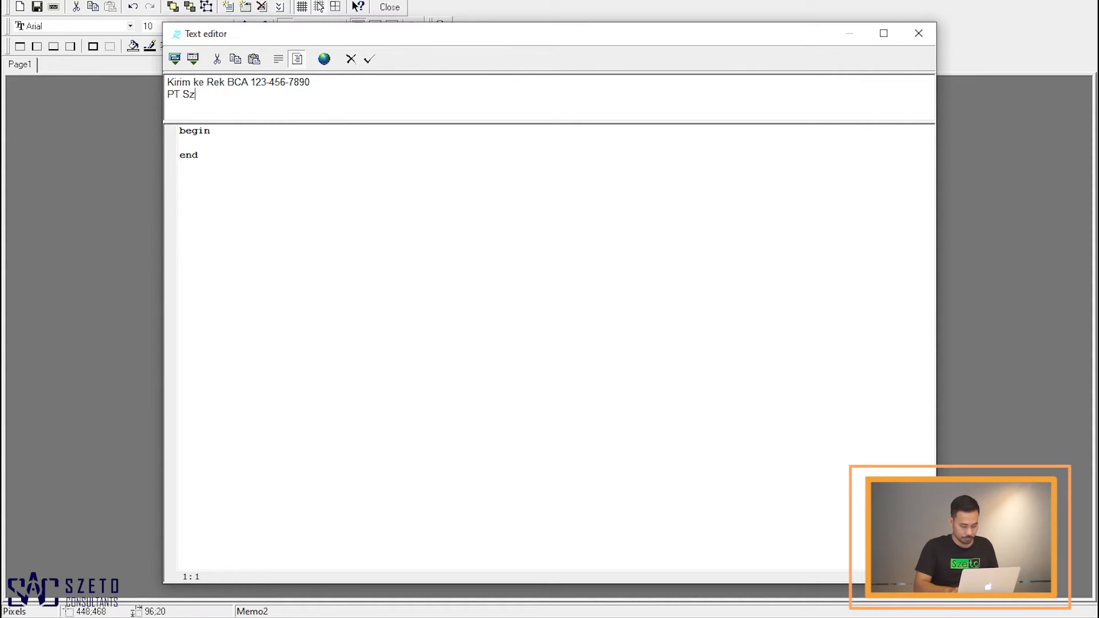
type("eto Accurat")
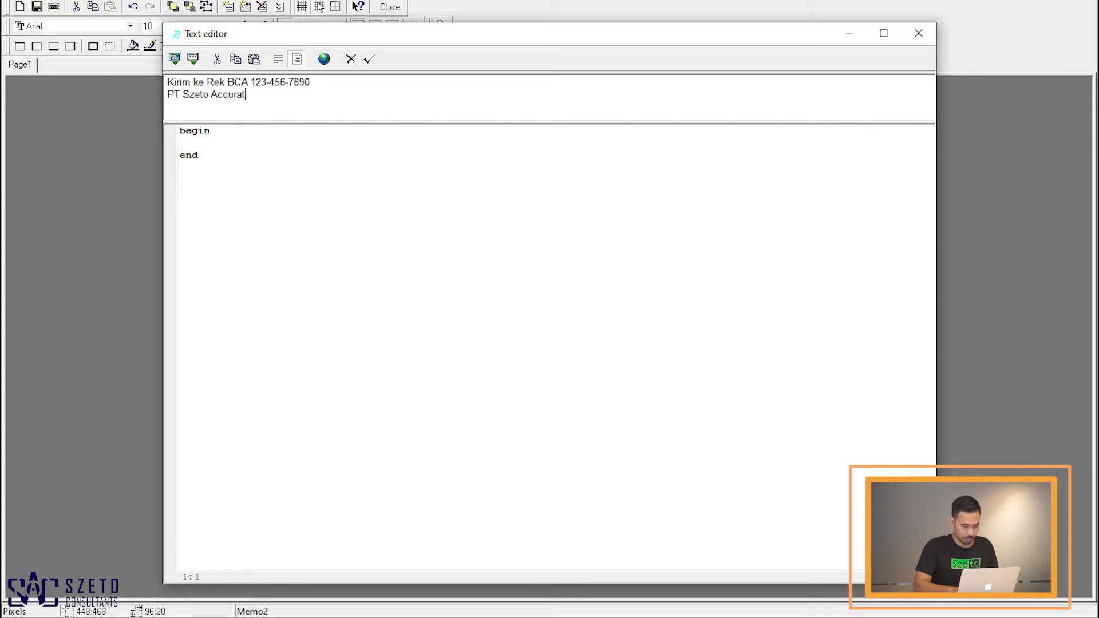
type("e Con")
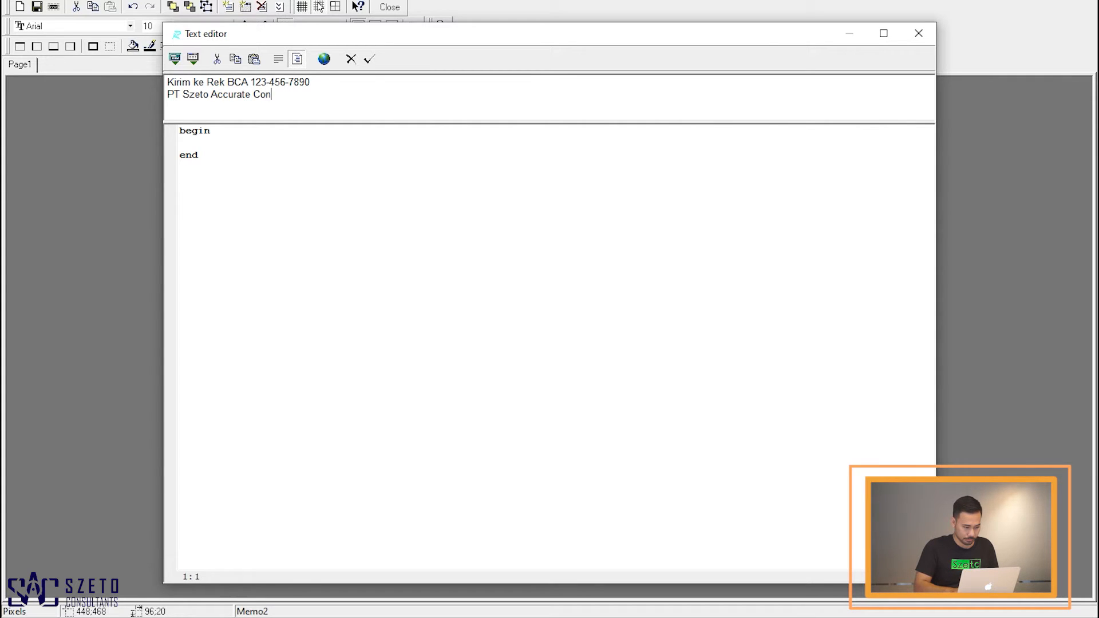
type("sultant")
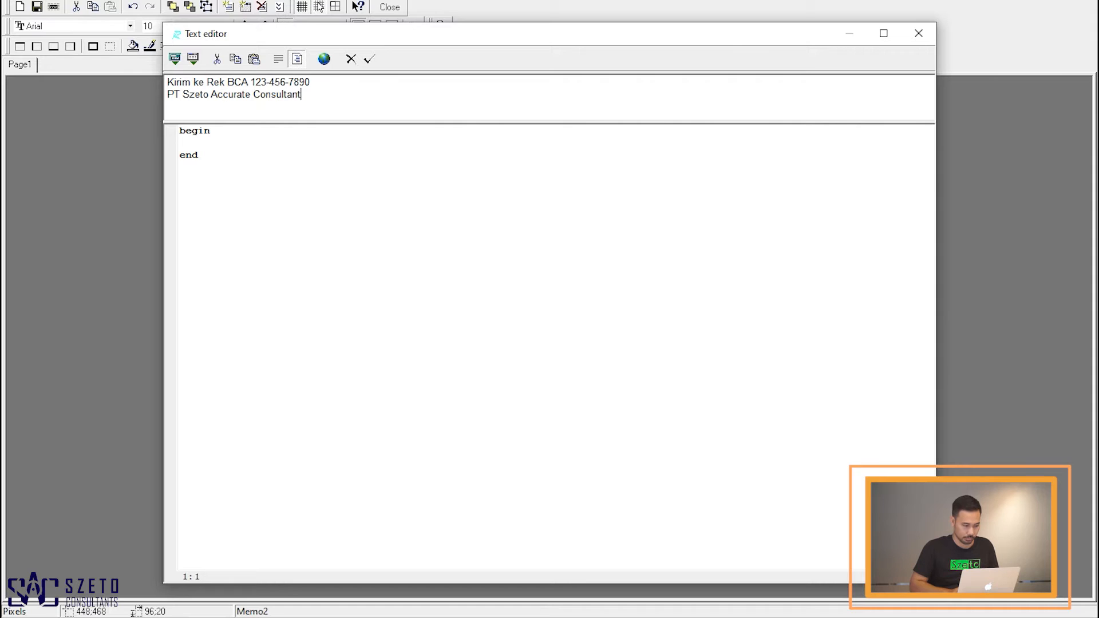
left_click(370, 61)
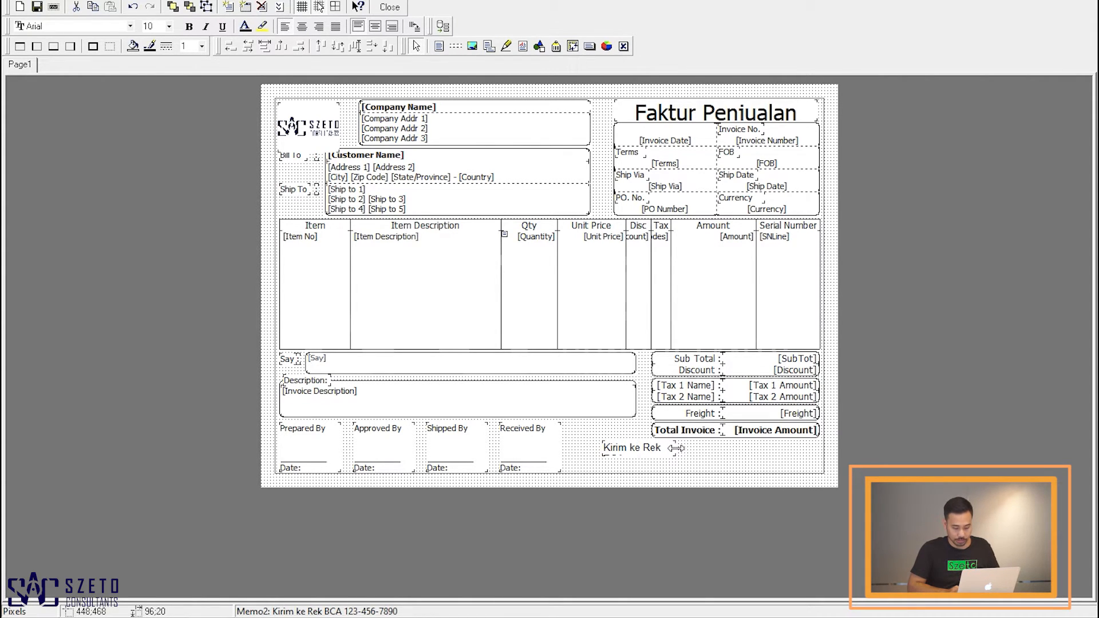
Step: Enlarge the payment note frame to the invoice's right edge and two lines high, and right-align its text
left_click_drag(676, 447, 809, 452)
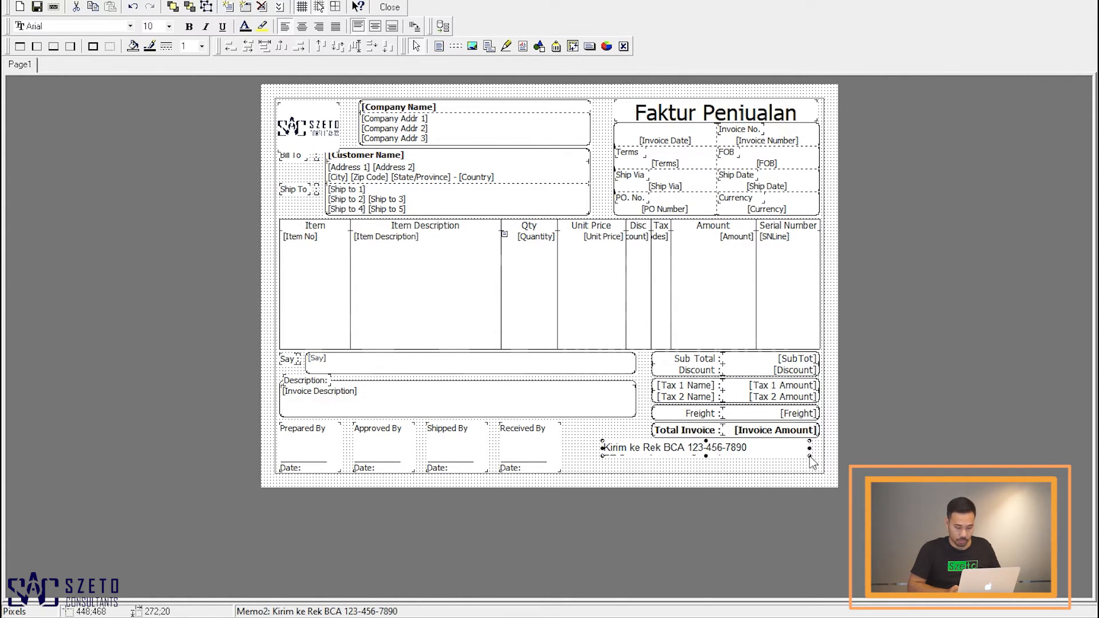
left_click_drag(706, 456, 712, 466)
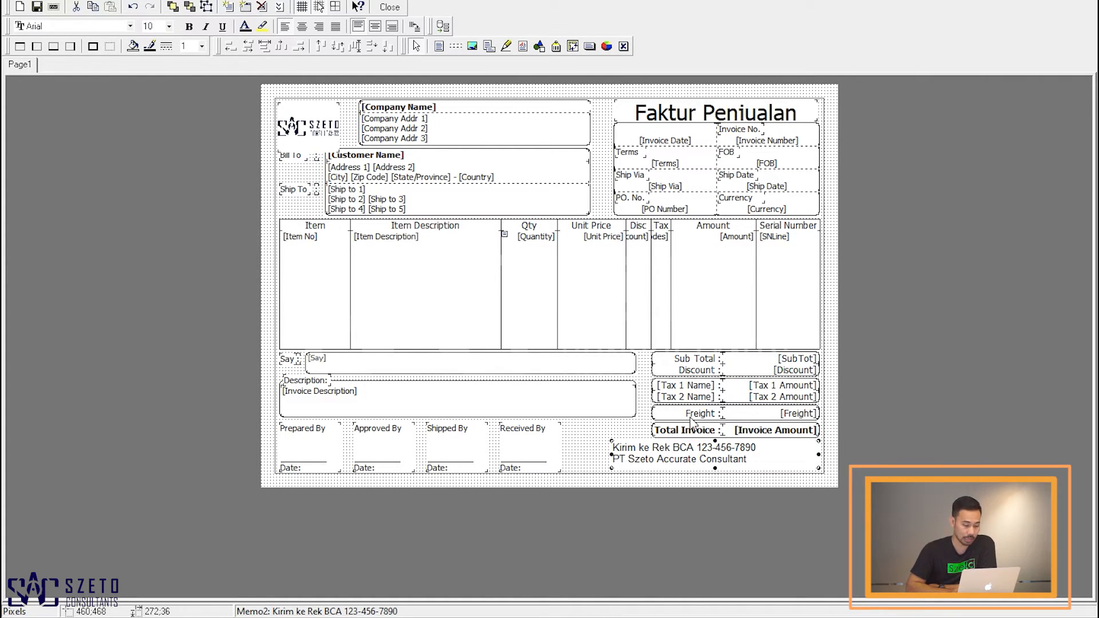
left_click(320, 27)
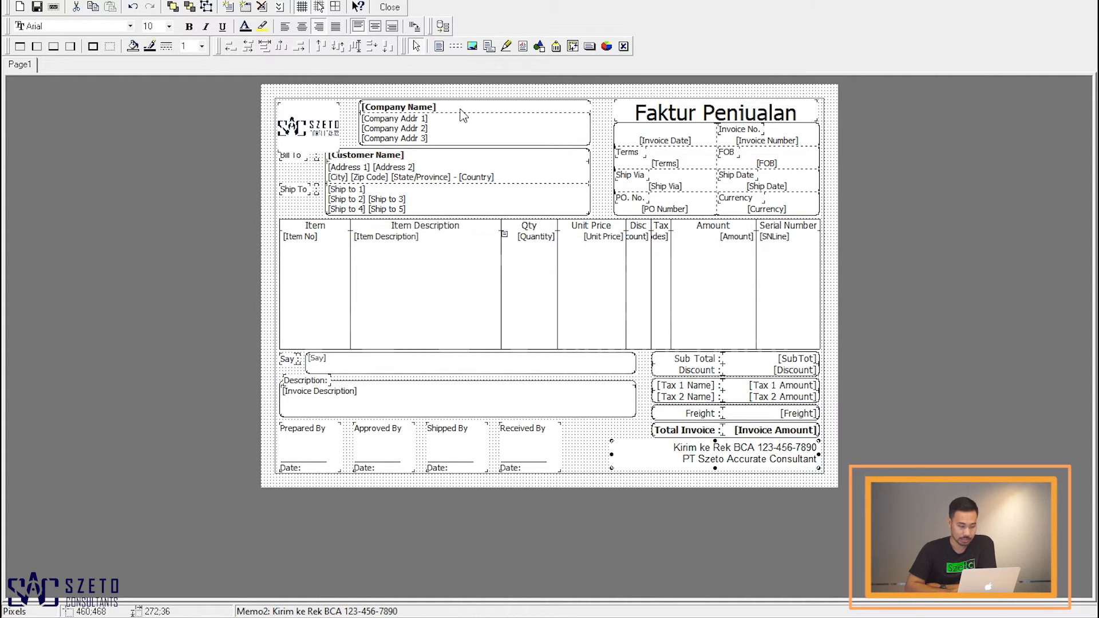
Step: Close the designer, saving the changes to Faktur Penjualan
left_click(389, 8)
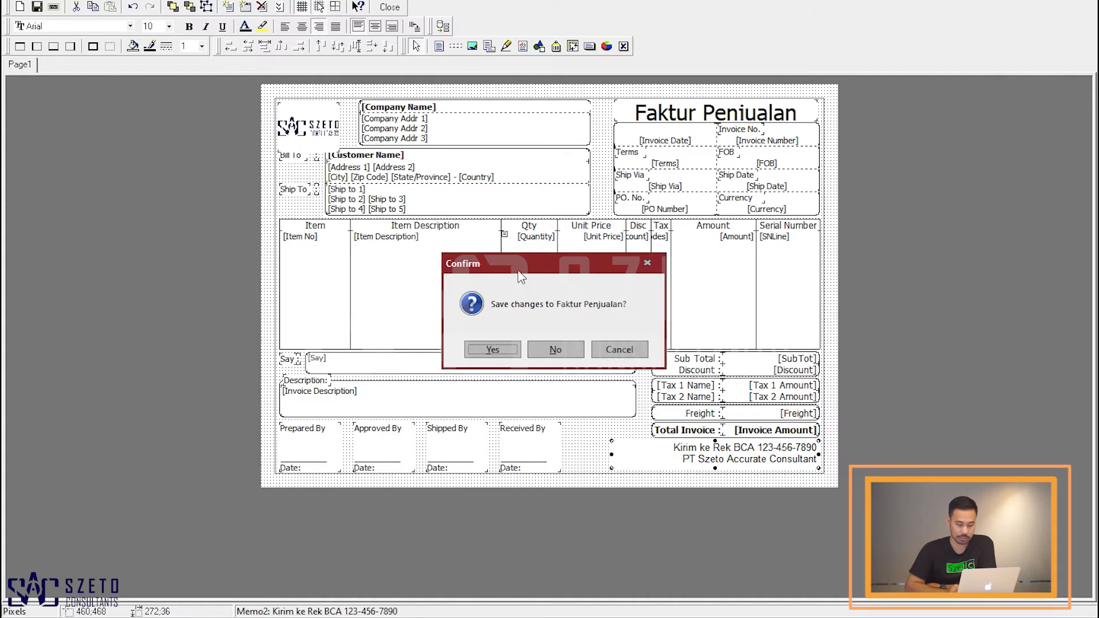
left_click(493, 350)
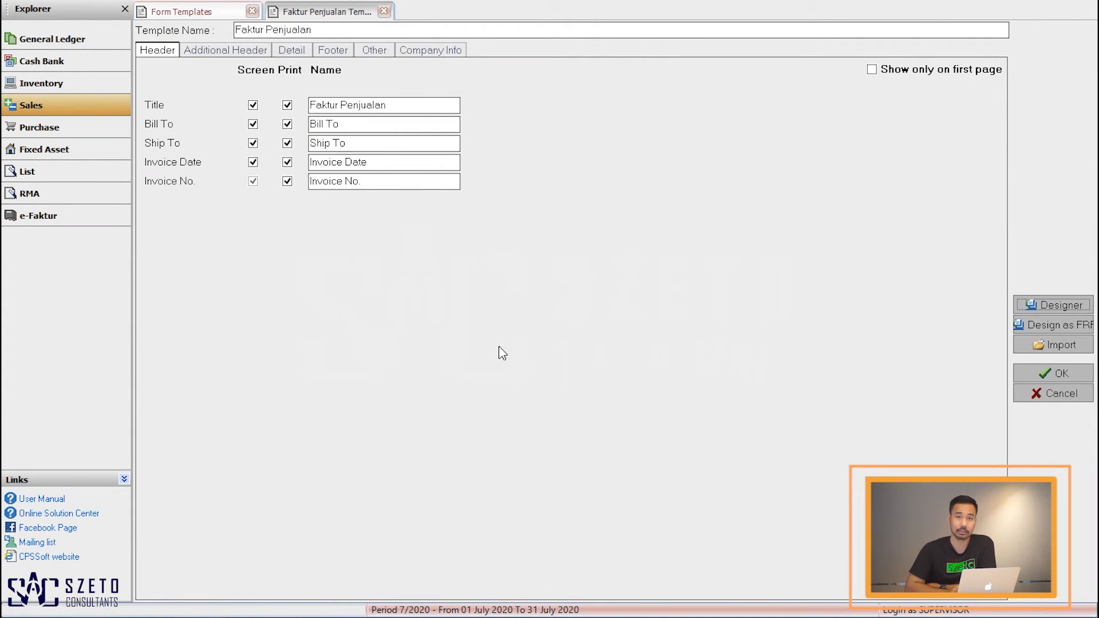
Step: Reopen the designer to review the layout, close it, and confirm the template settings
left_click(1041, 307)
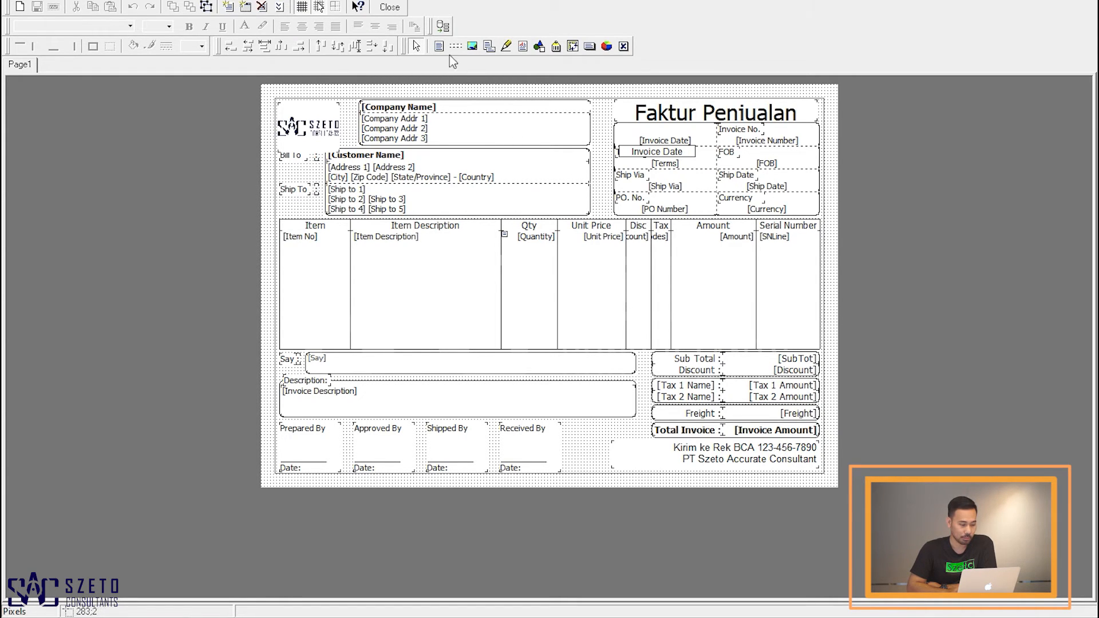
left_click(391, 8)
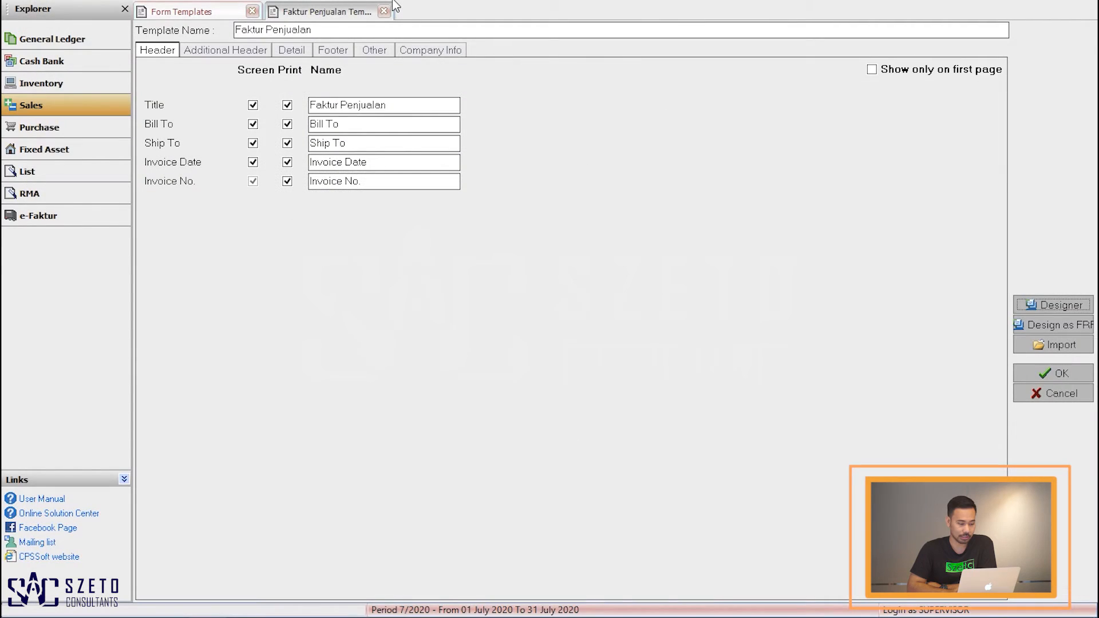
left_click(1056, 378)
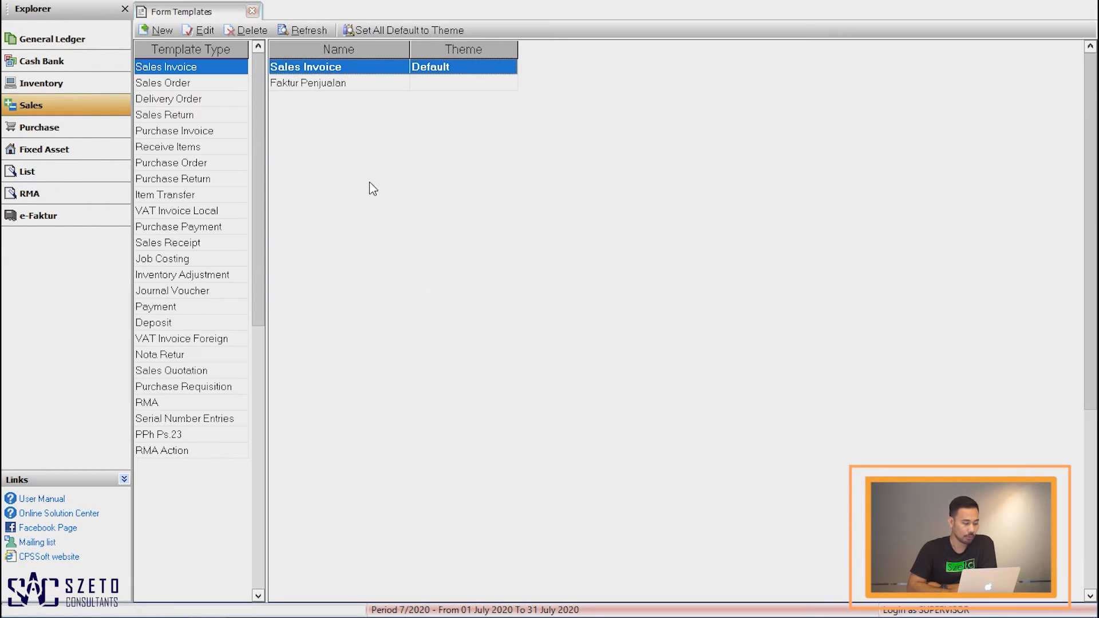
Step: Create a new sales invoice for customer Cyber Furniture with one AC-Chang item
left_click(88, 113)
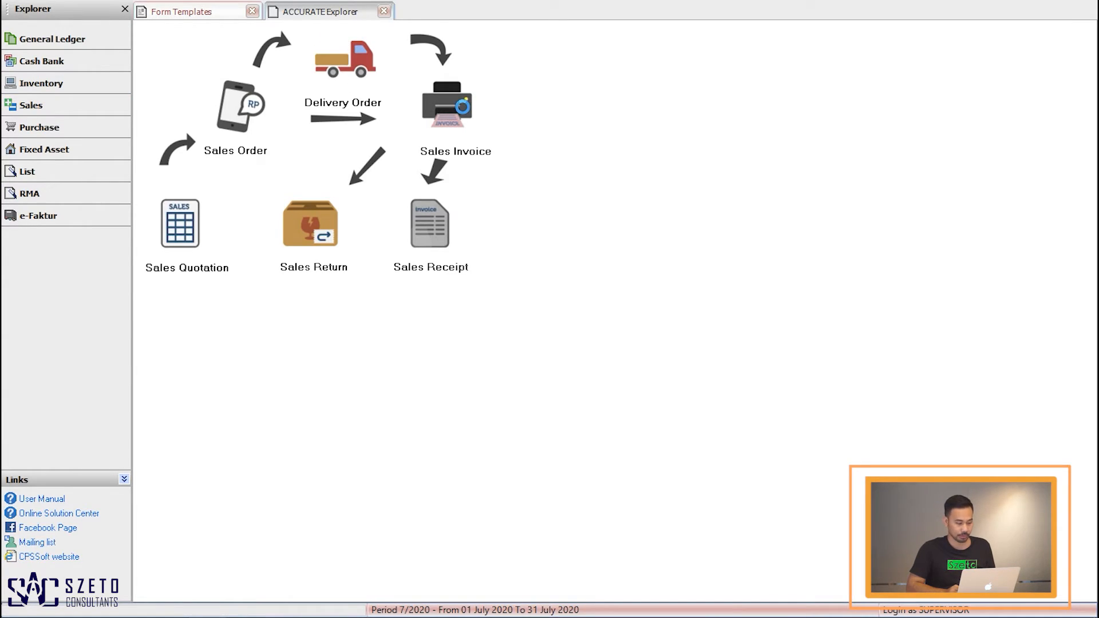
left_click(463, 106)
left_click(362, 80)
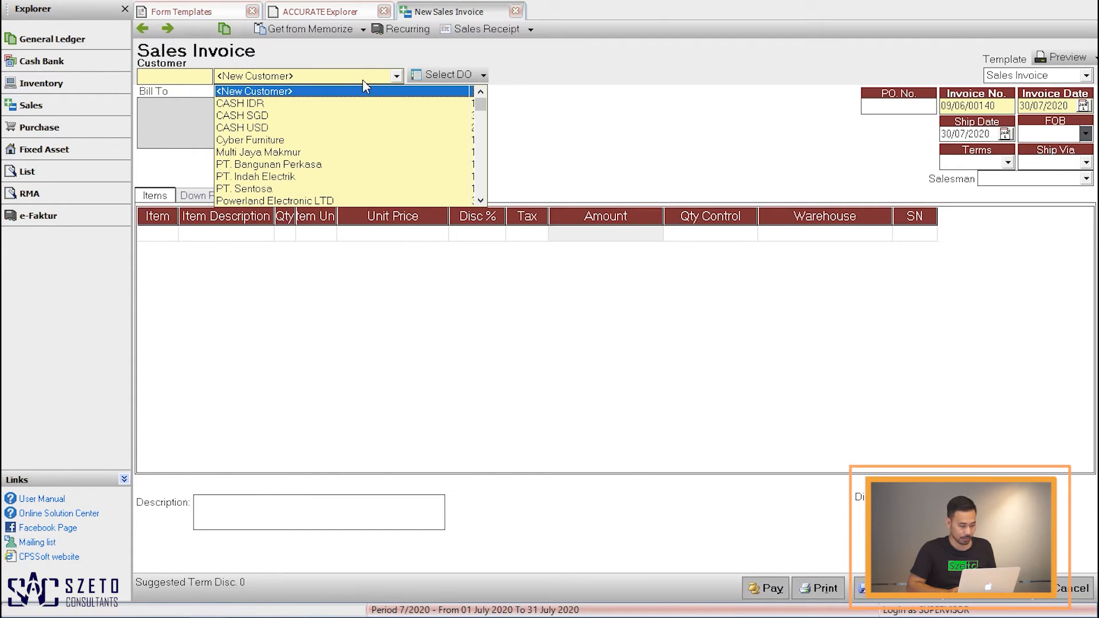
left_click(267, 140)
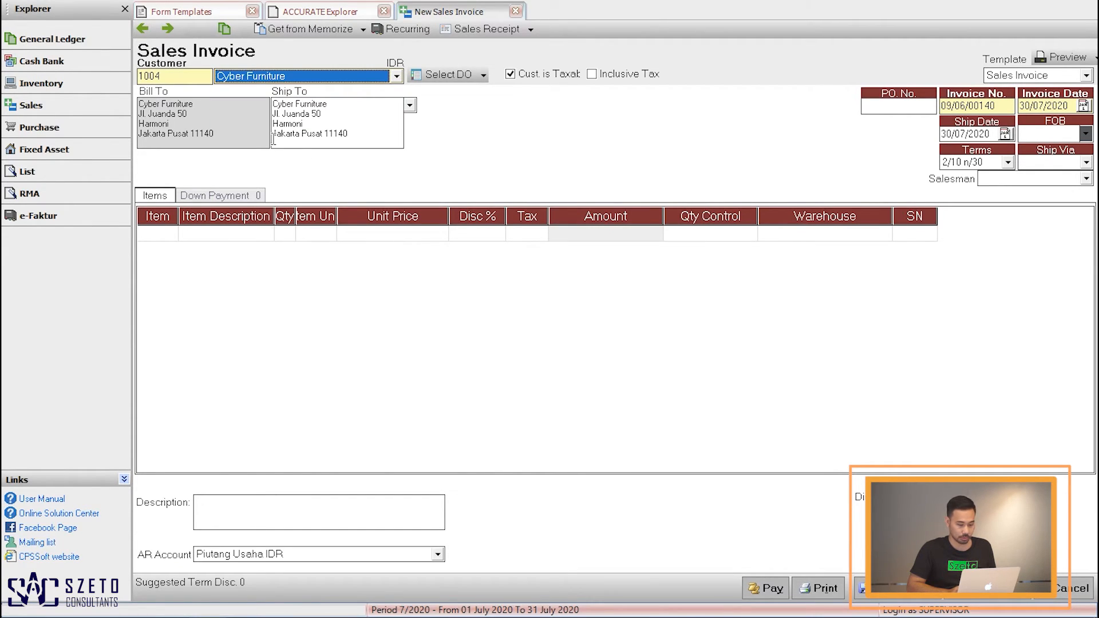
left_click(168, 233)
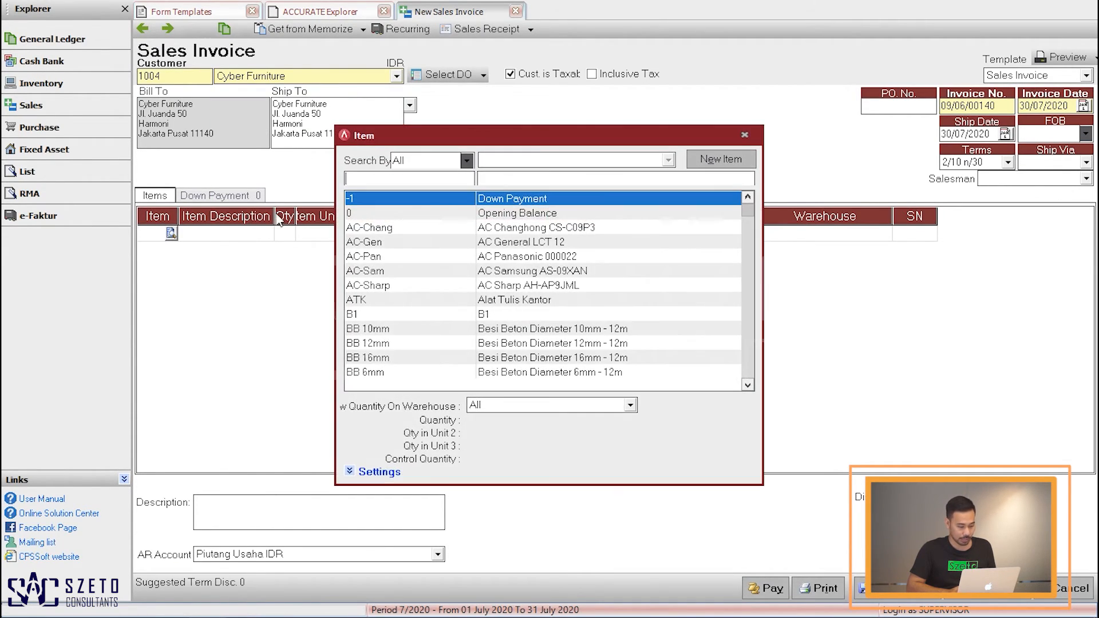
double_click(440, 231)
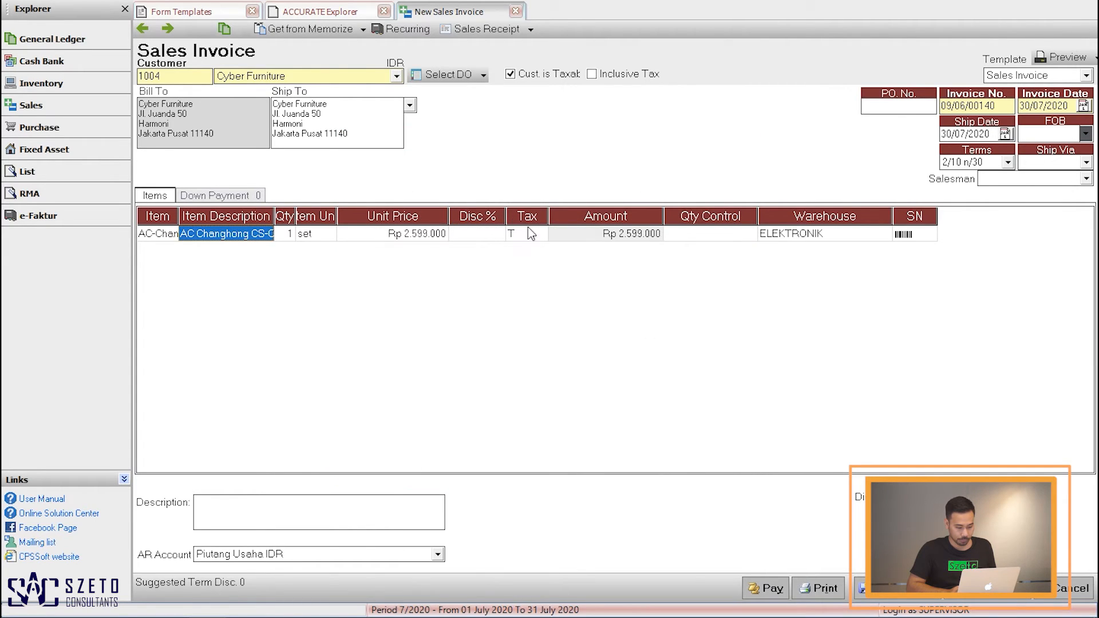
left_click(576, 236)
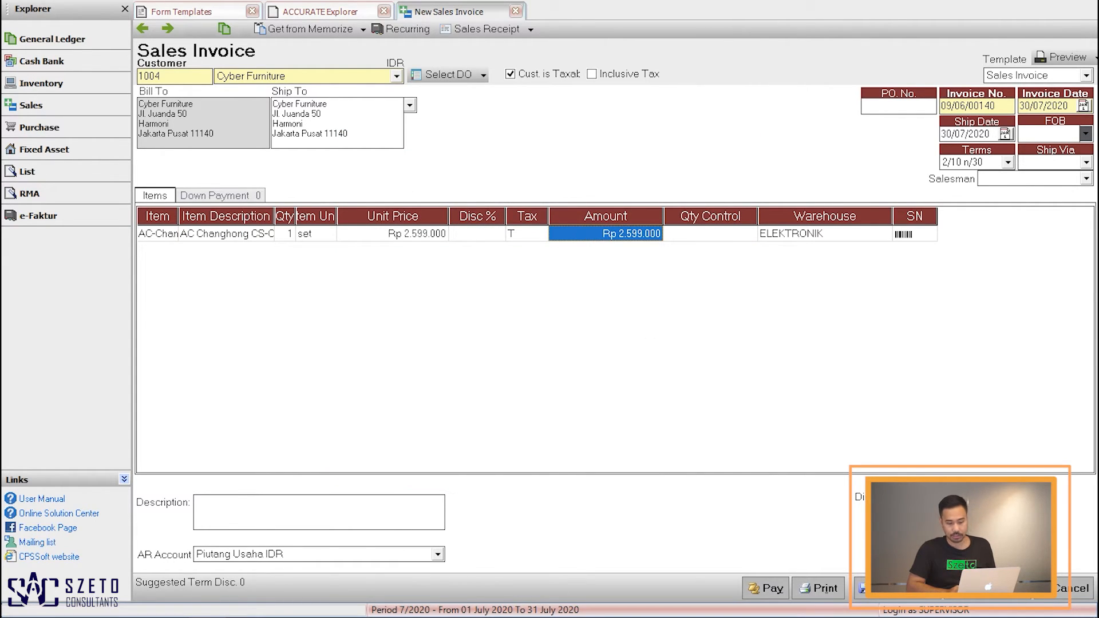
Step: Switch the invoice's template to Faktur Penjualan and preview it, continuing past both confirmation prompts
left_click(1045, 78)
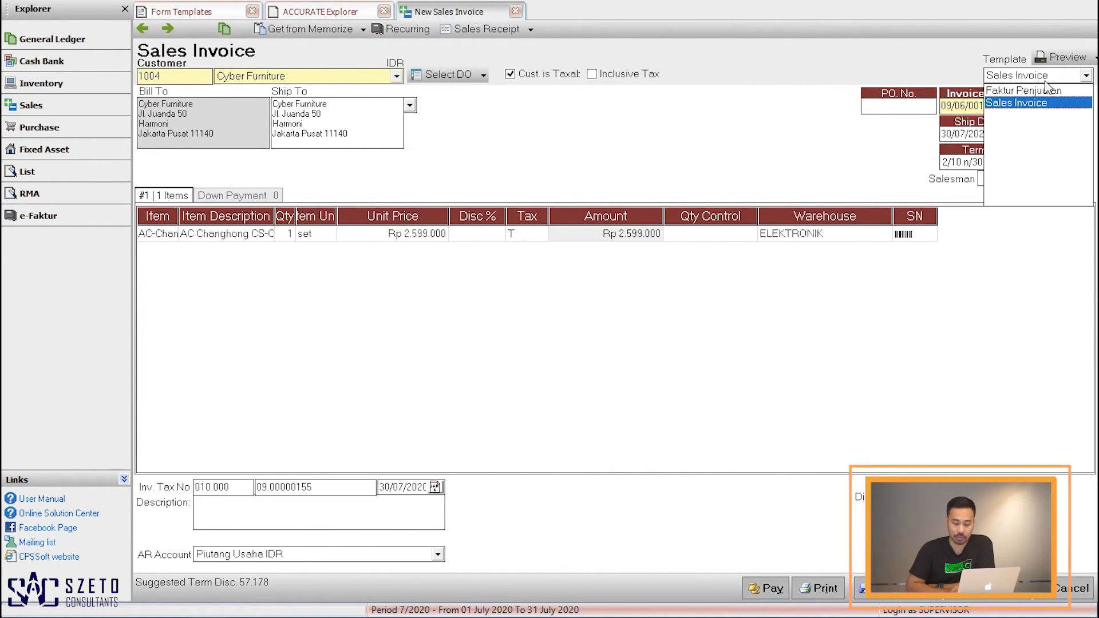
left_click(1007, 90)
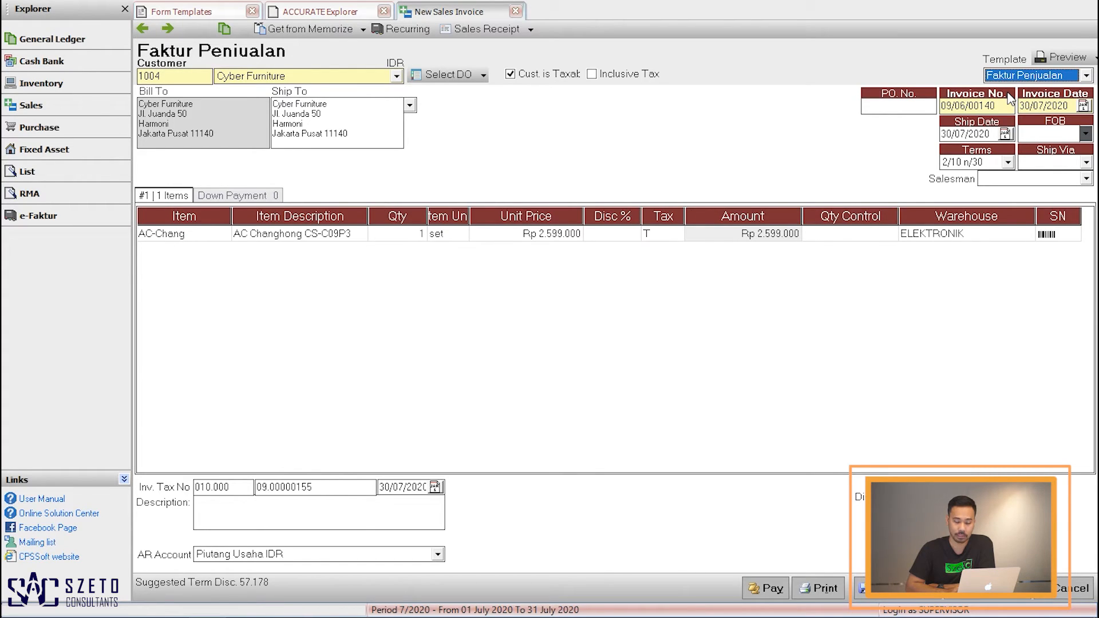
left_click(1064, 58)
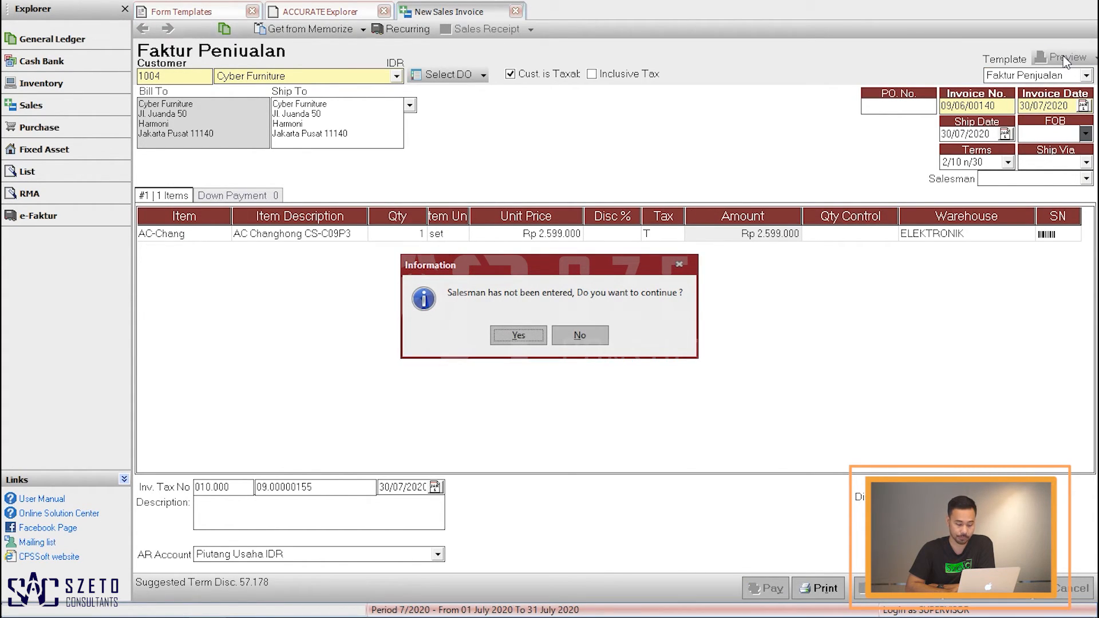
left_click(520, 336)
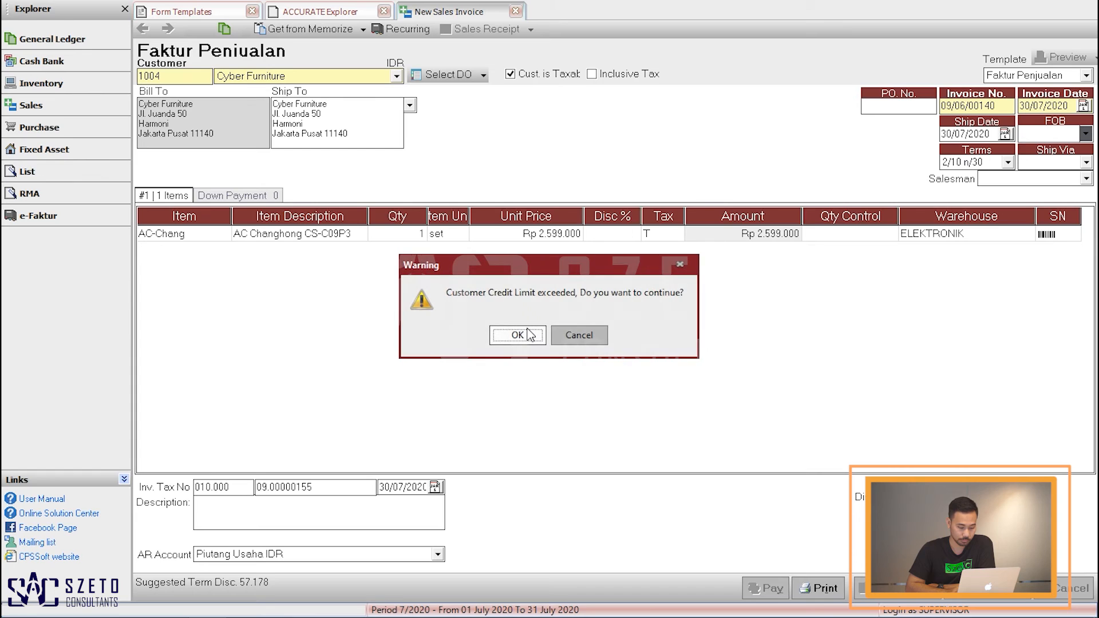
left_click(517, 334)
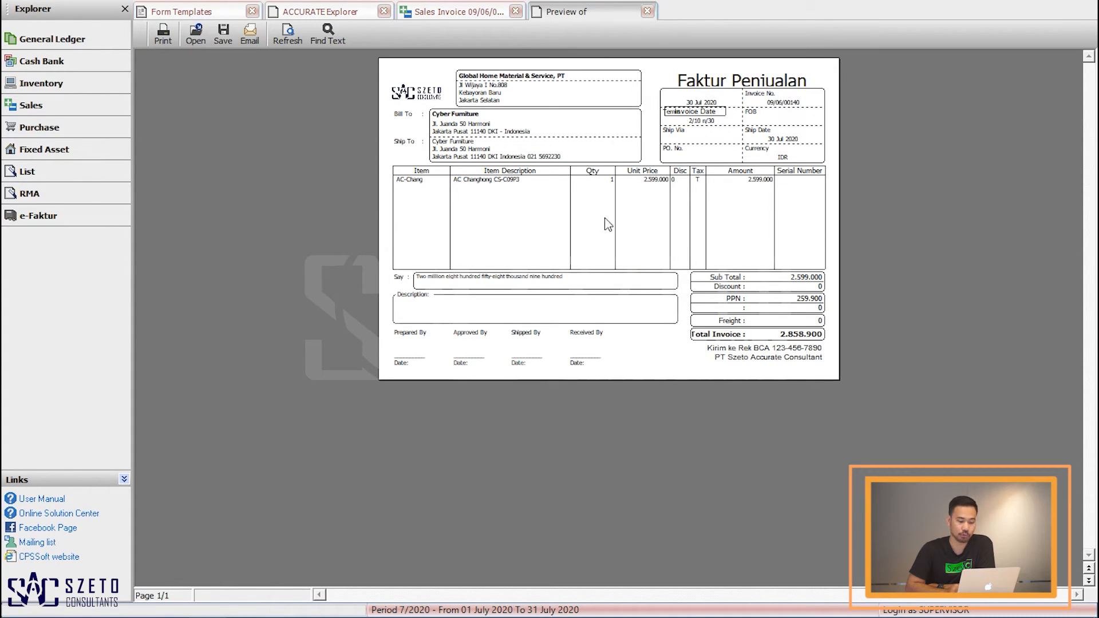
Step: Zoom into the invoice preview to inspect the header fields, then close the preview
right_click(555, 122)
left_click(604, 150)
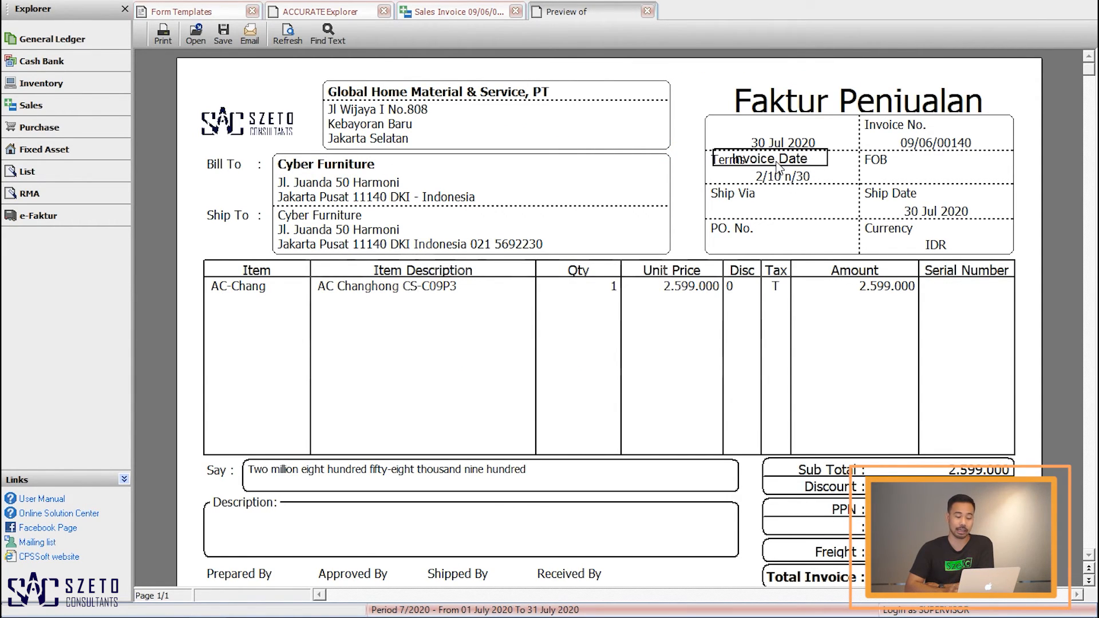
left_click(647, 10)
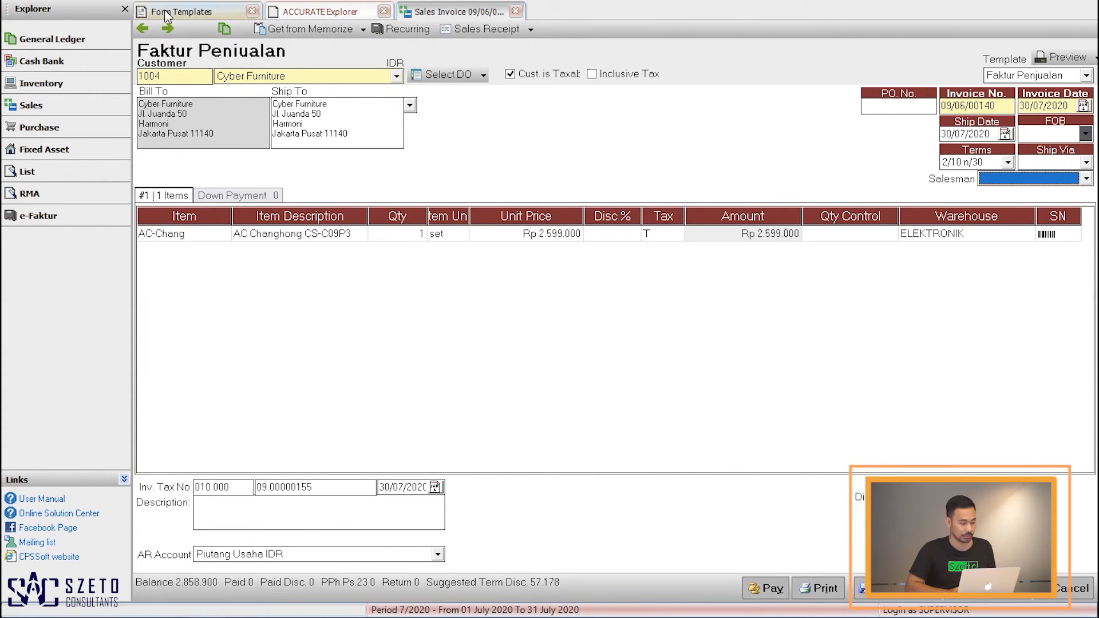
Step: Reopen the Faktur Penjualan form template and go to its additional header settings
left_click(165, 11)
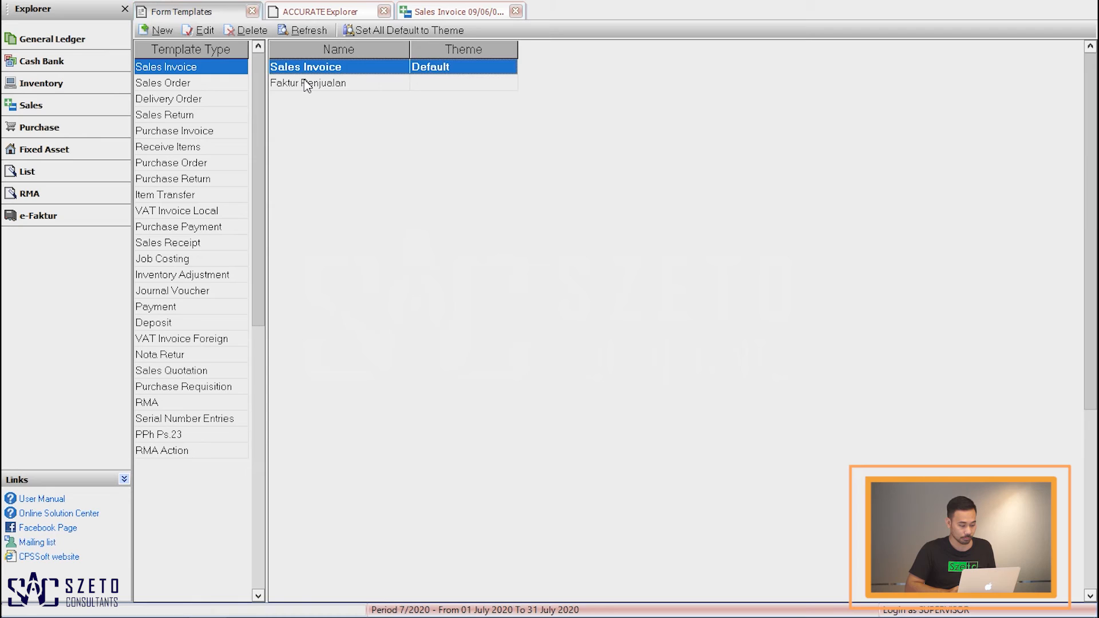
left_click(304, 81)
double_click(303, 82)
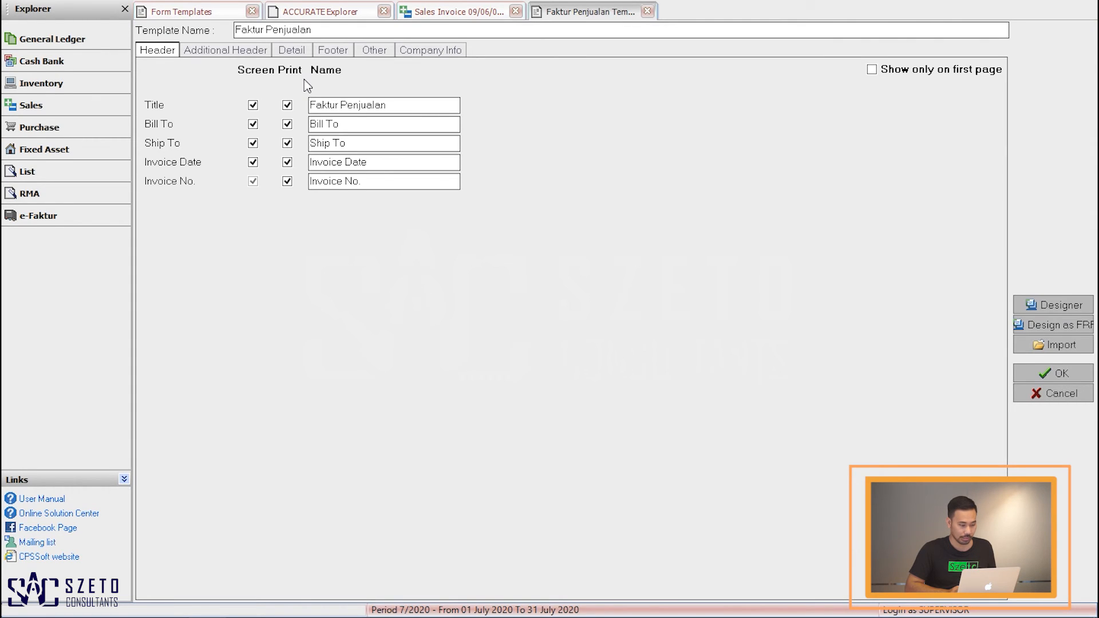
left_click(210, 54)
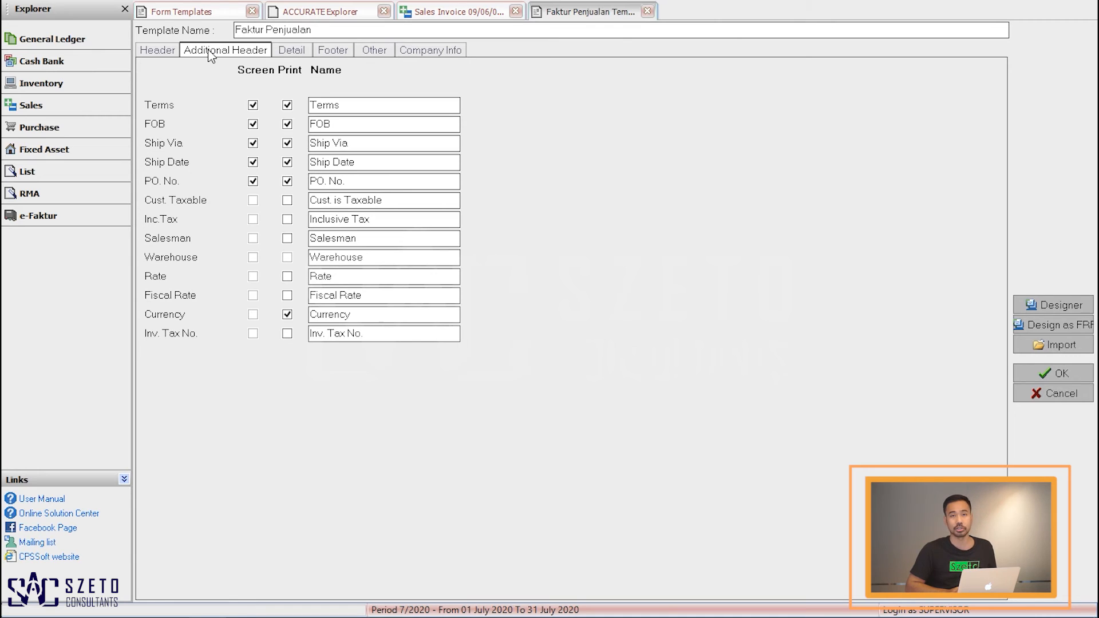